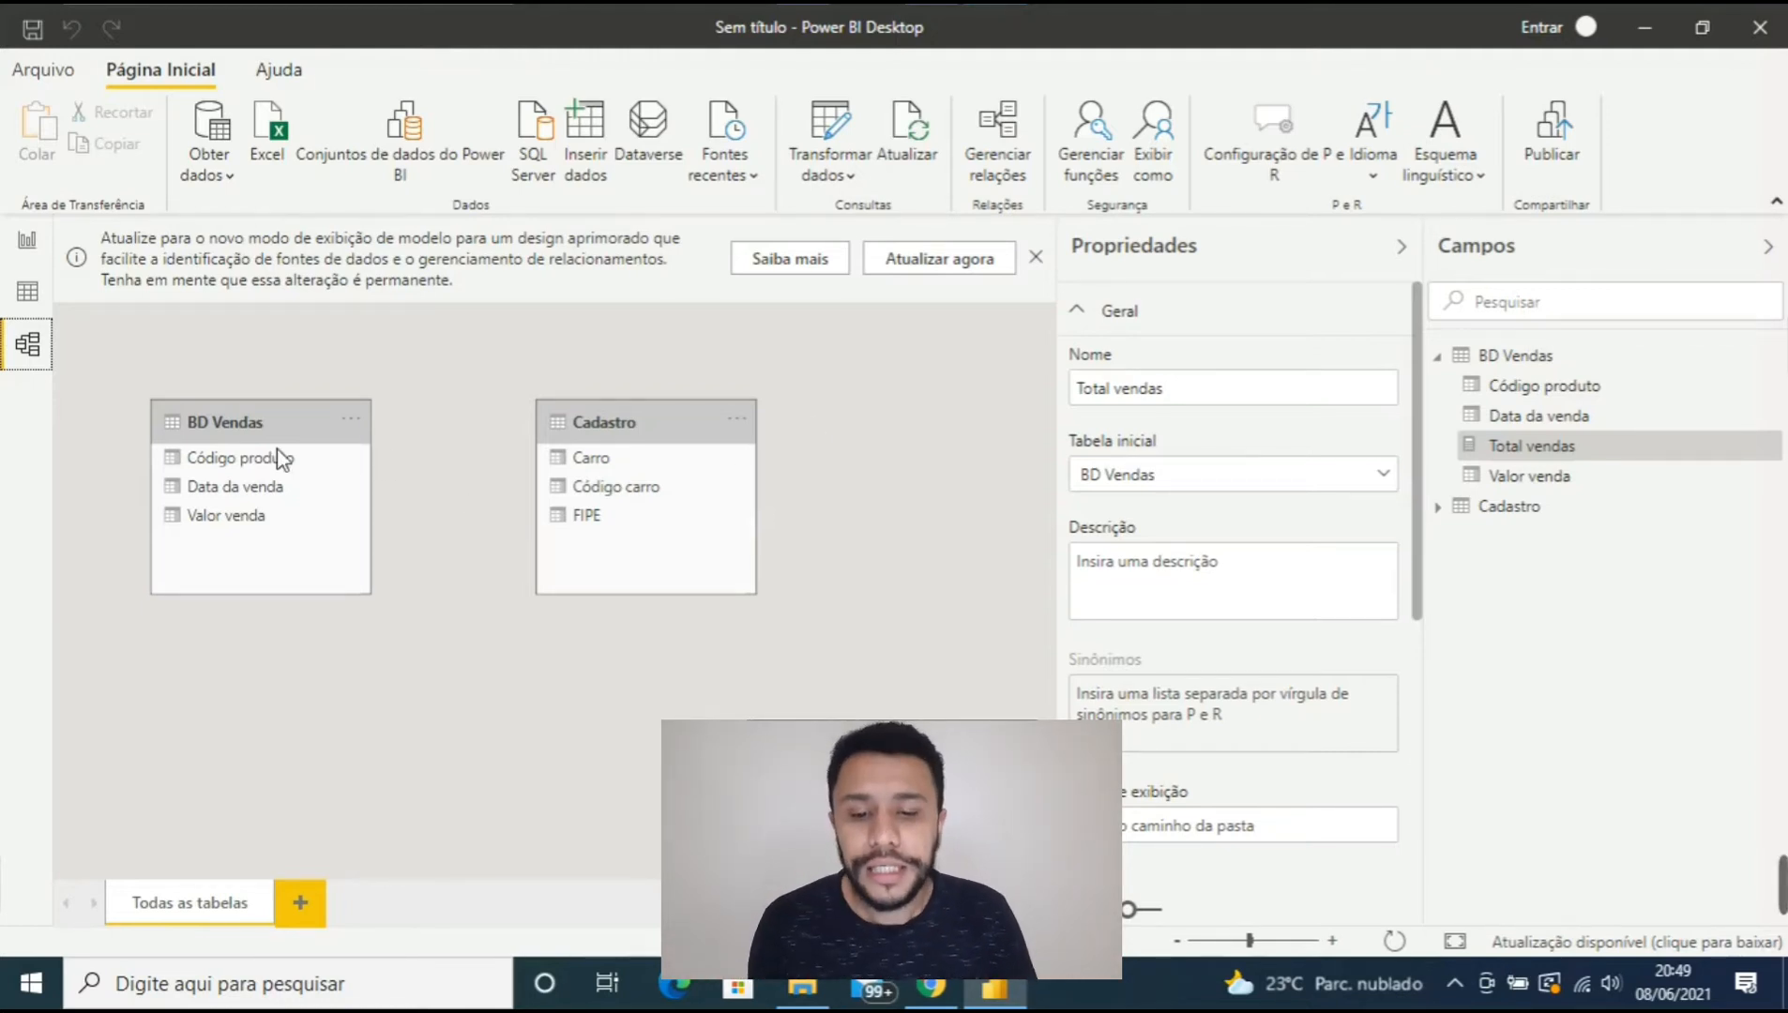
- Examine the report page and the rows of the BD Vendas and Cadastro tables, listing Cadastro's fields
{"action": "left_click", "coordinate": [29, 244]}
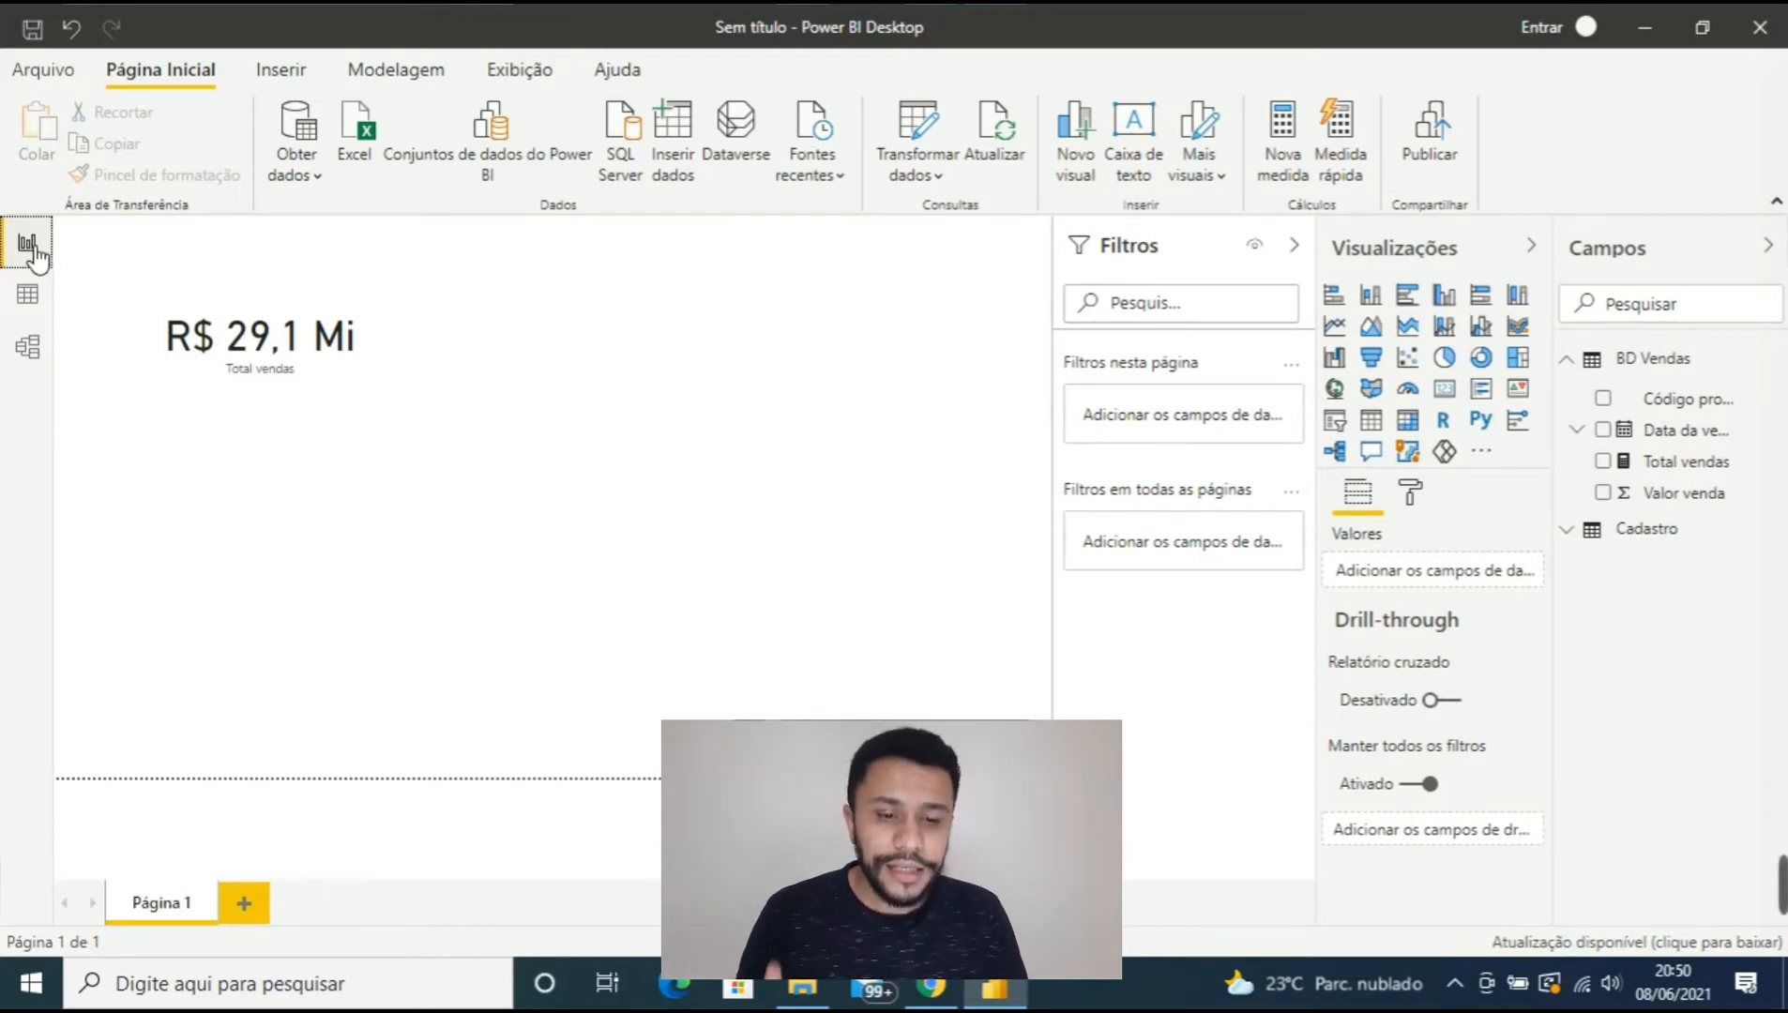
{"action": "left_click", "coordinate": [28, 294]}
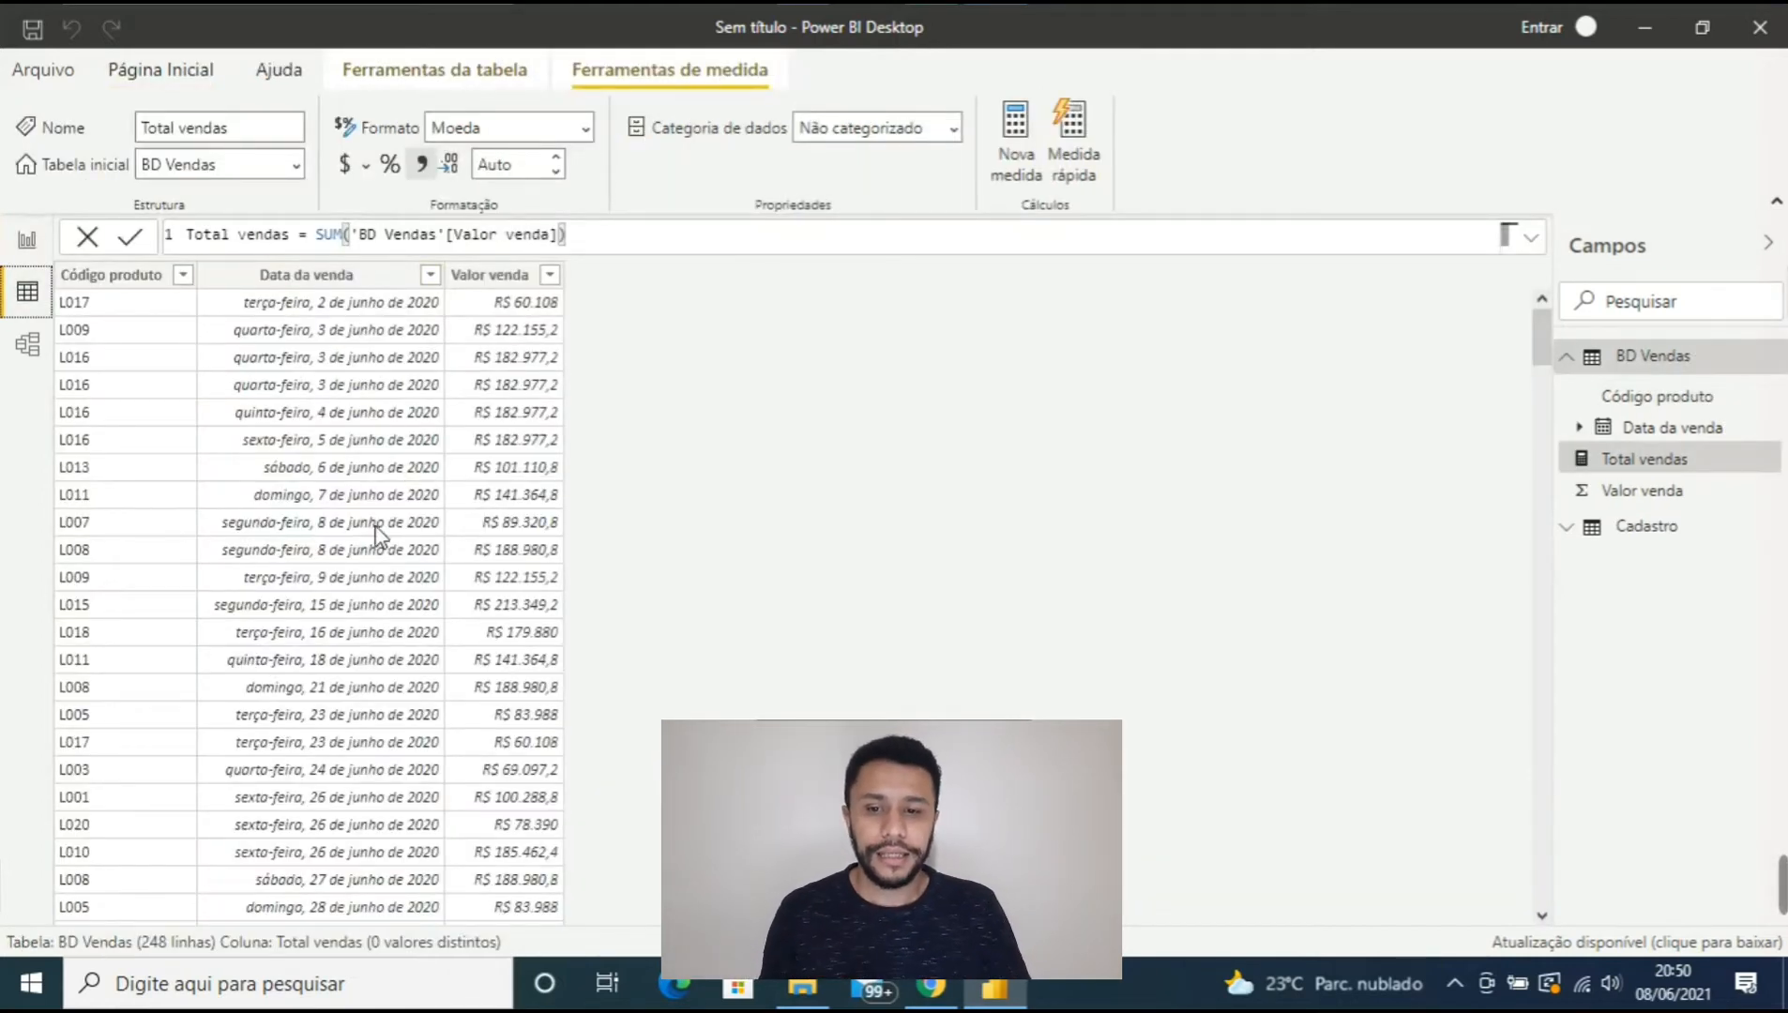
{"action": "left_click", "coordinate": [1657, 528]}
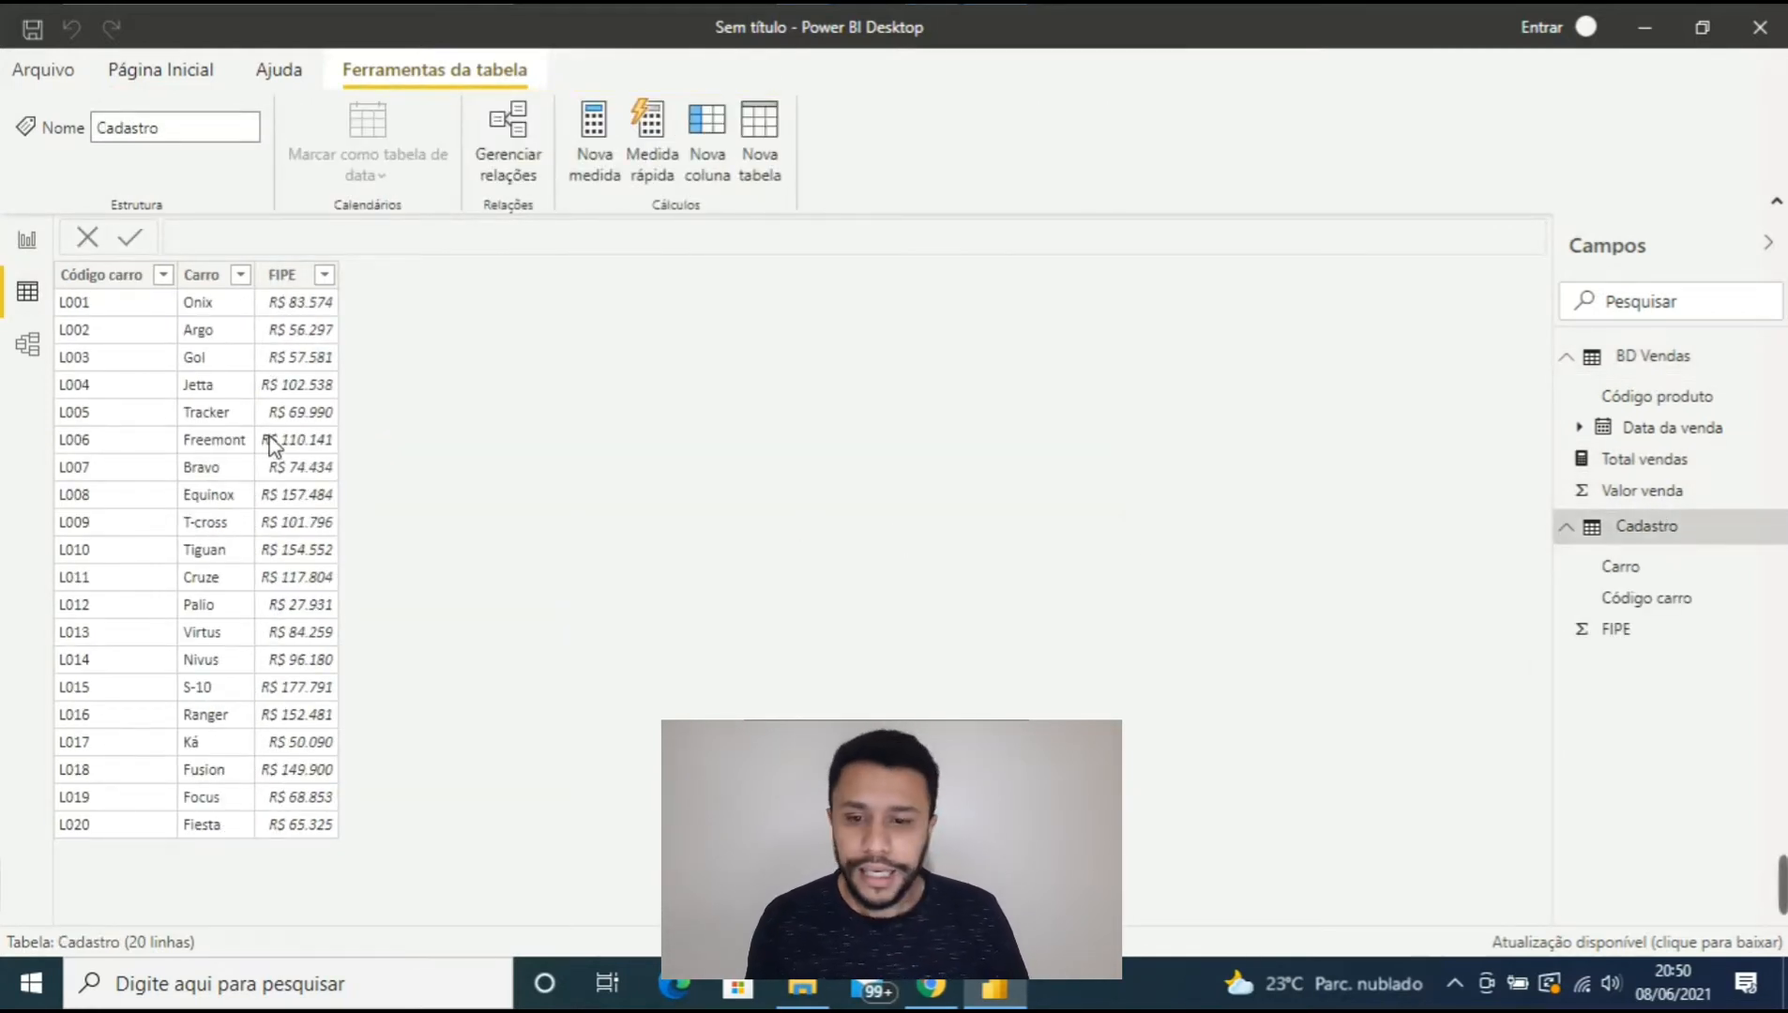
{"action": "left_click", "coordinate": [1610, 360]}
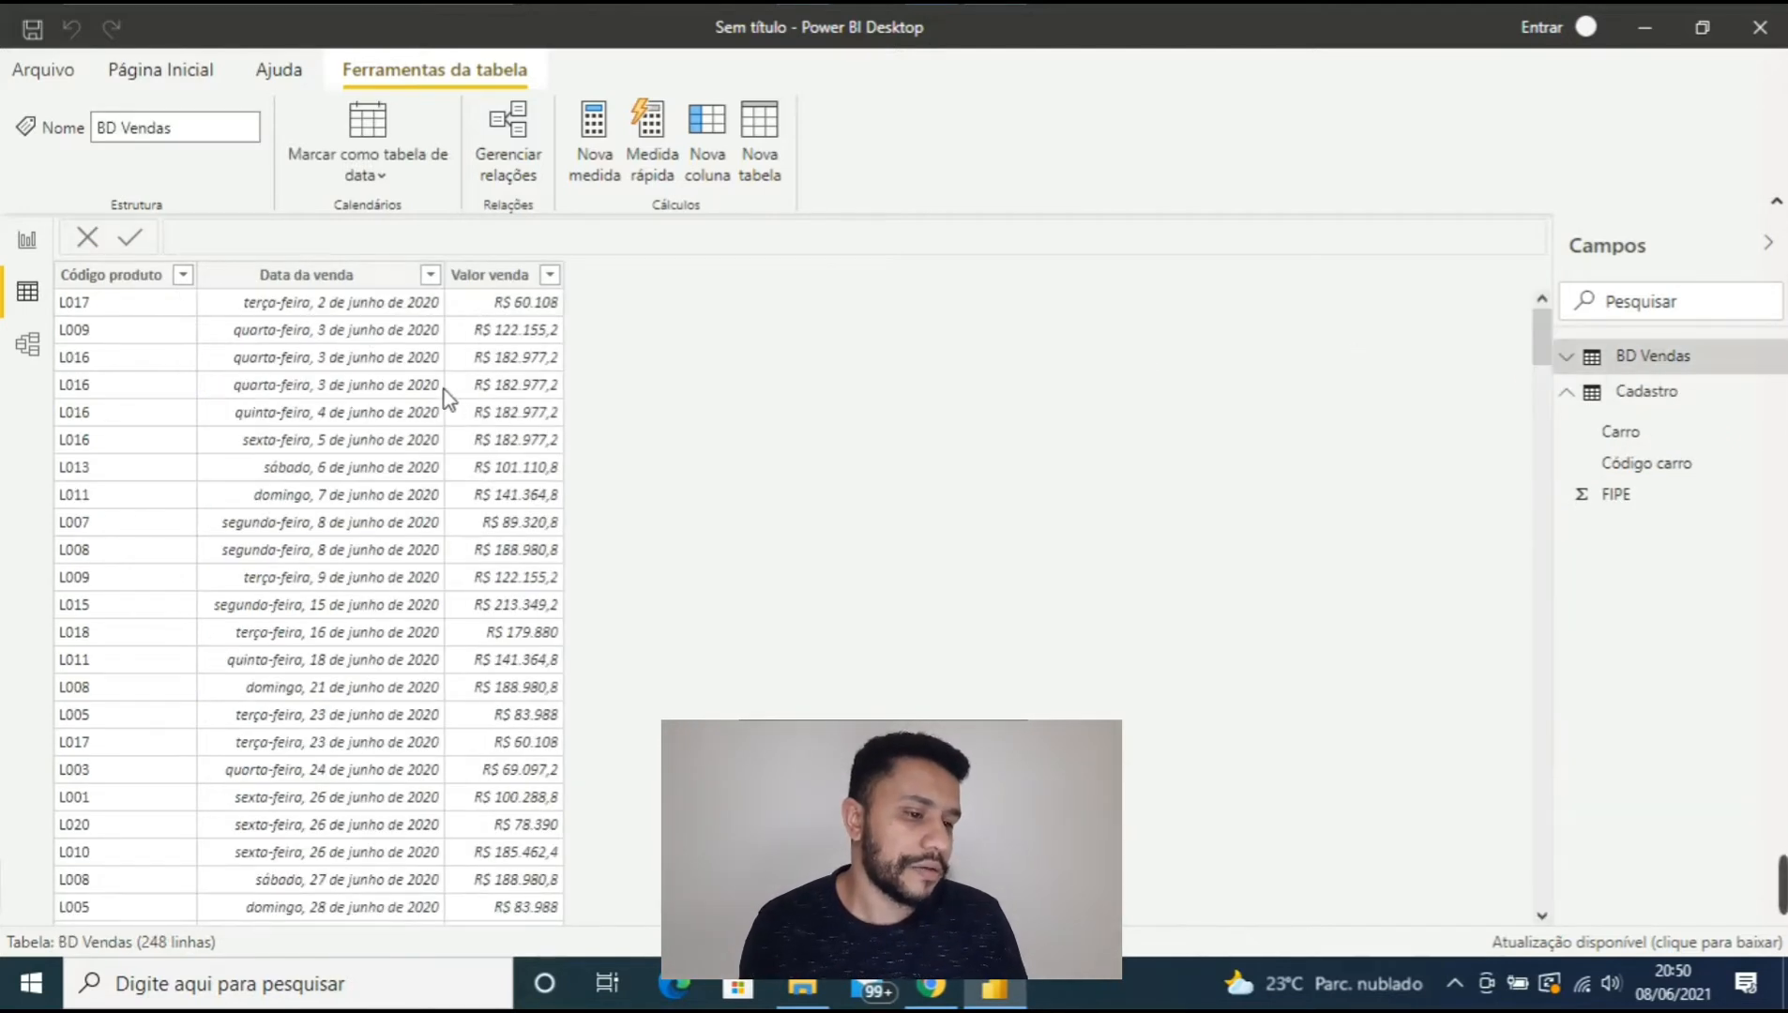
{"action": "left_click", "coordinate": [28, 244]}
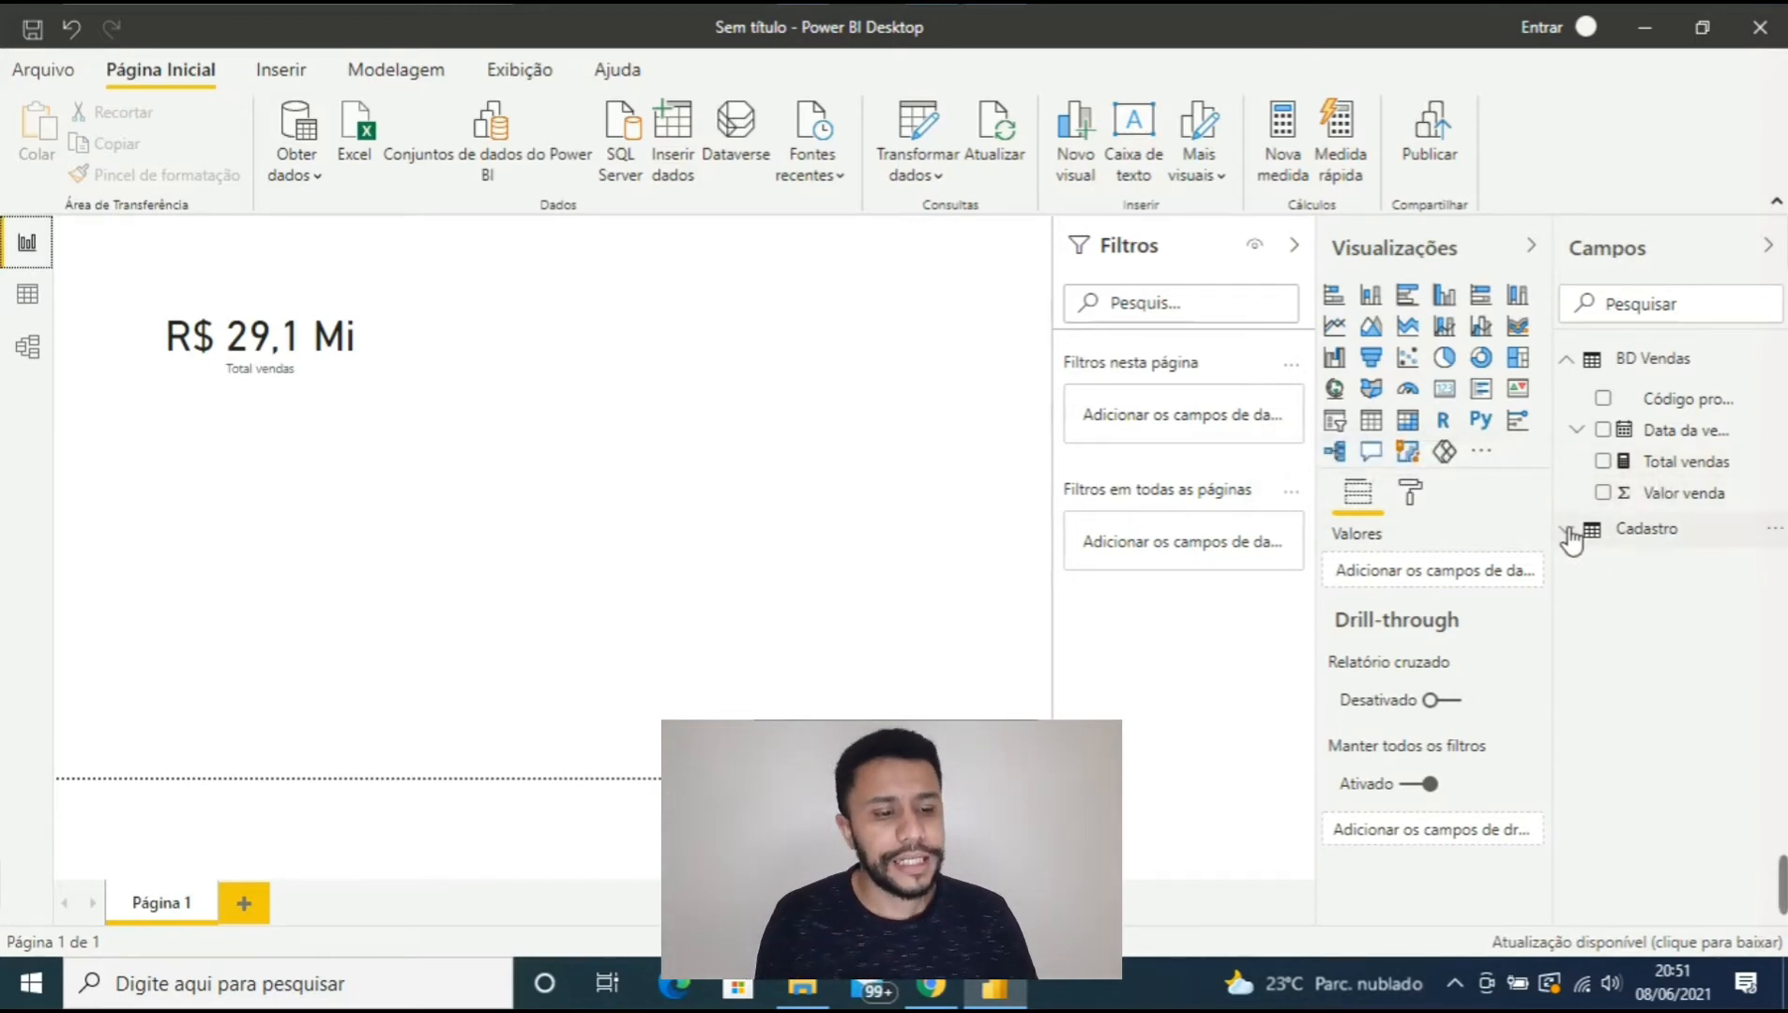
{"action": "left_click", "coordinate": [1635, 544]}
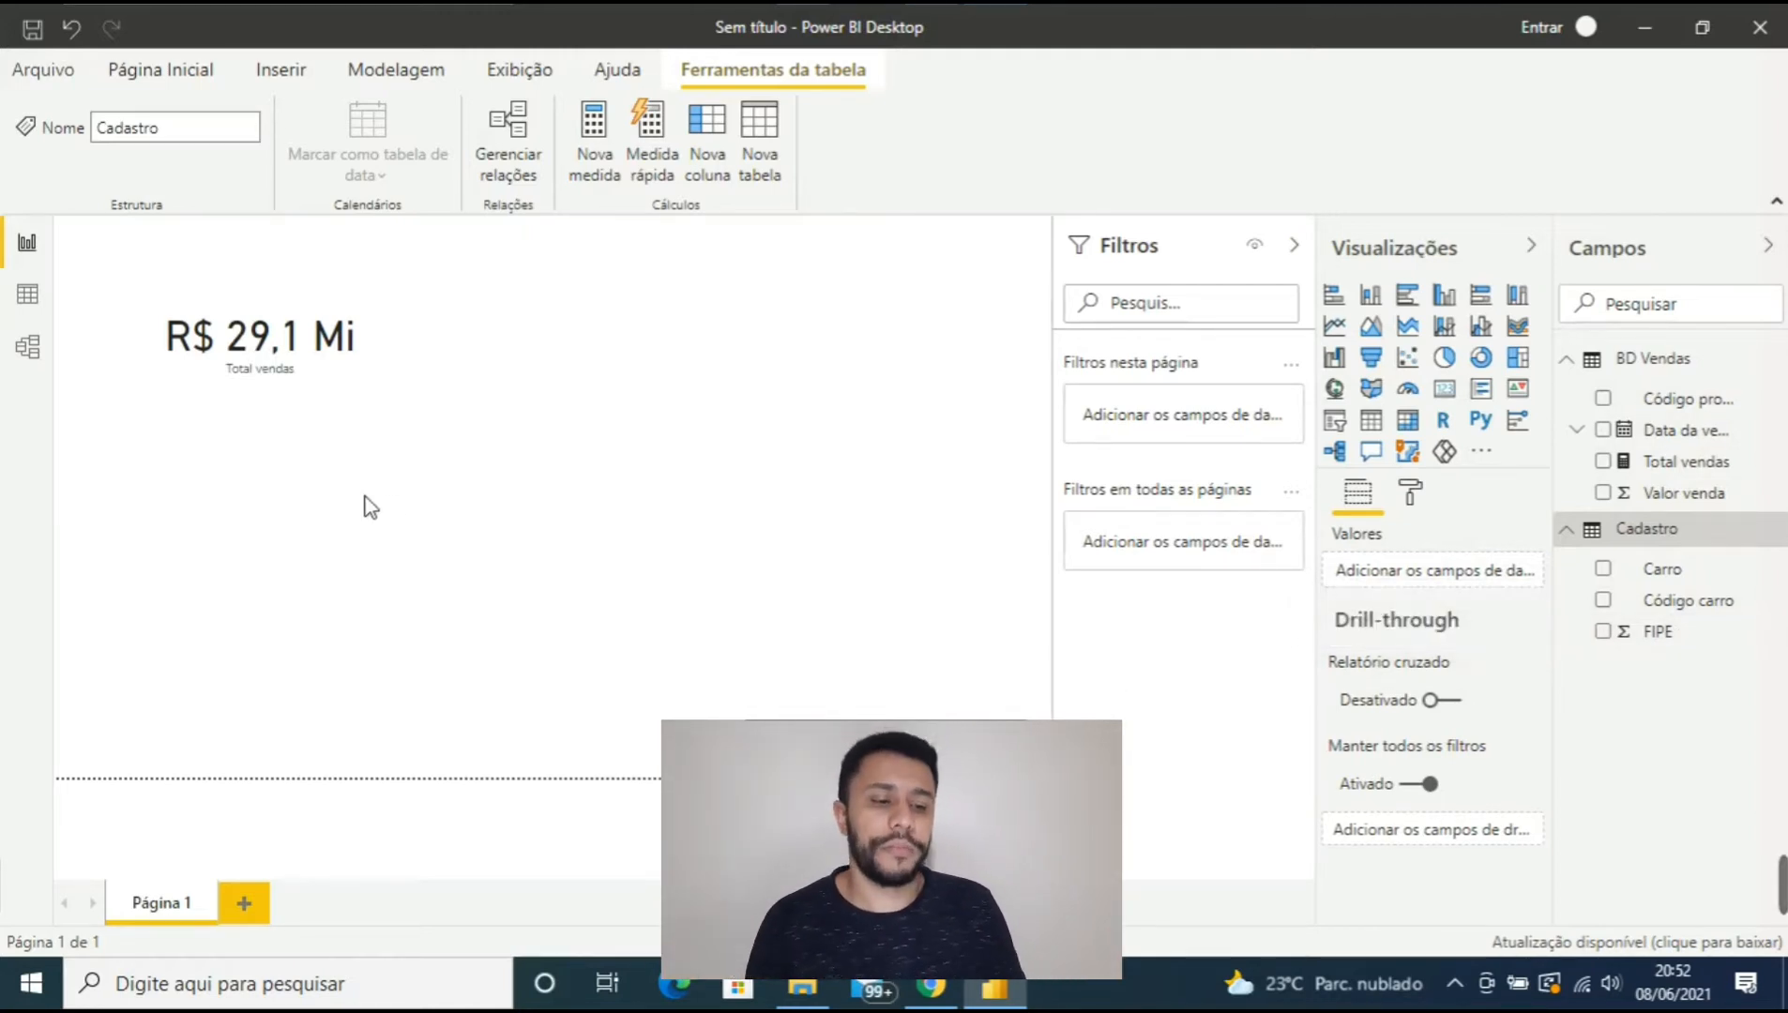
- Create a new measure in the Cadastro table from the data view
{"action": "left_click", "coordinate": [38, 302]}
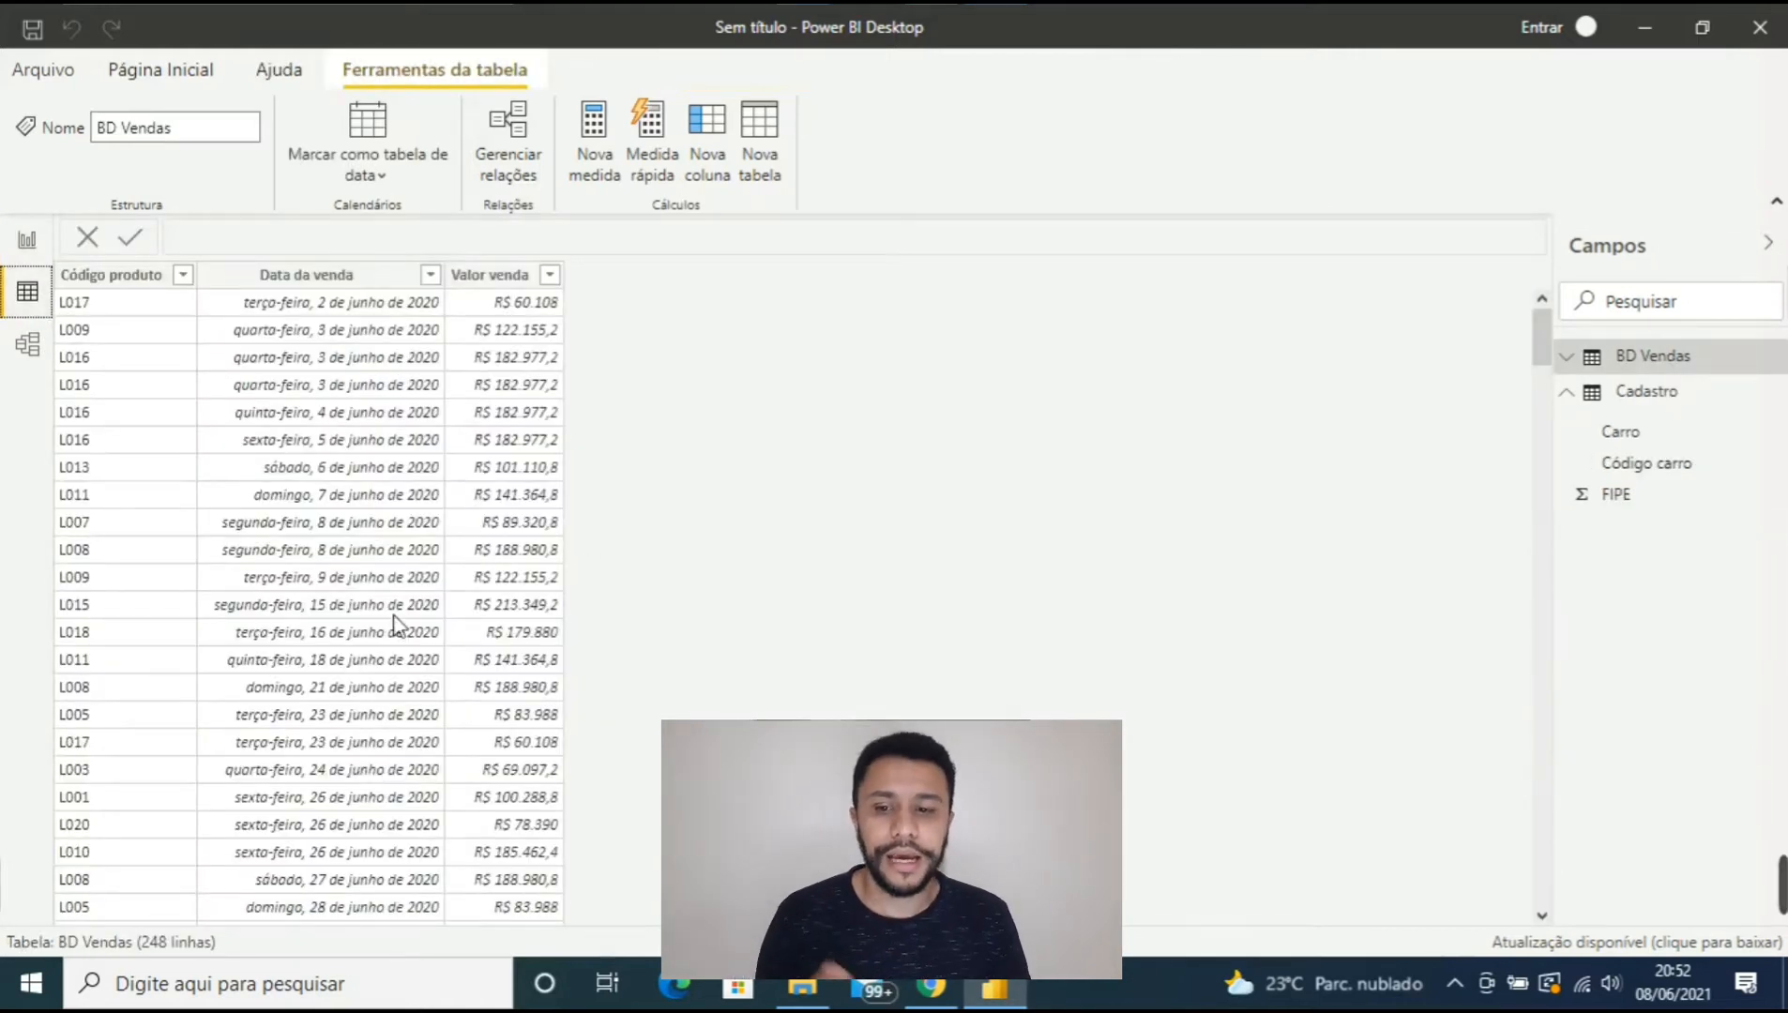
{"action": "left_click", "coordinate": [1660, 394]}
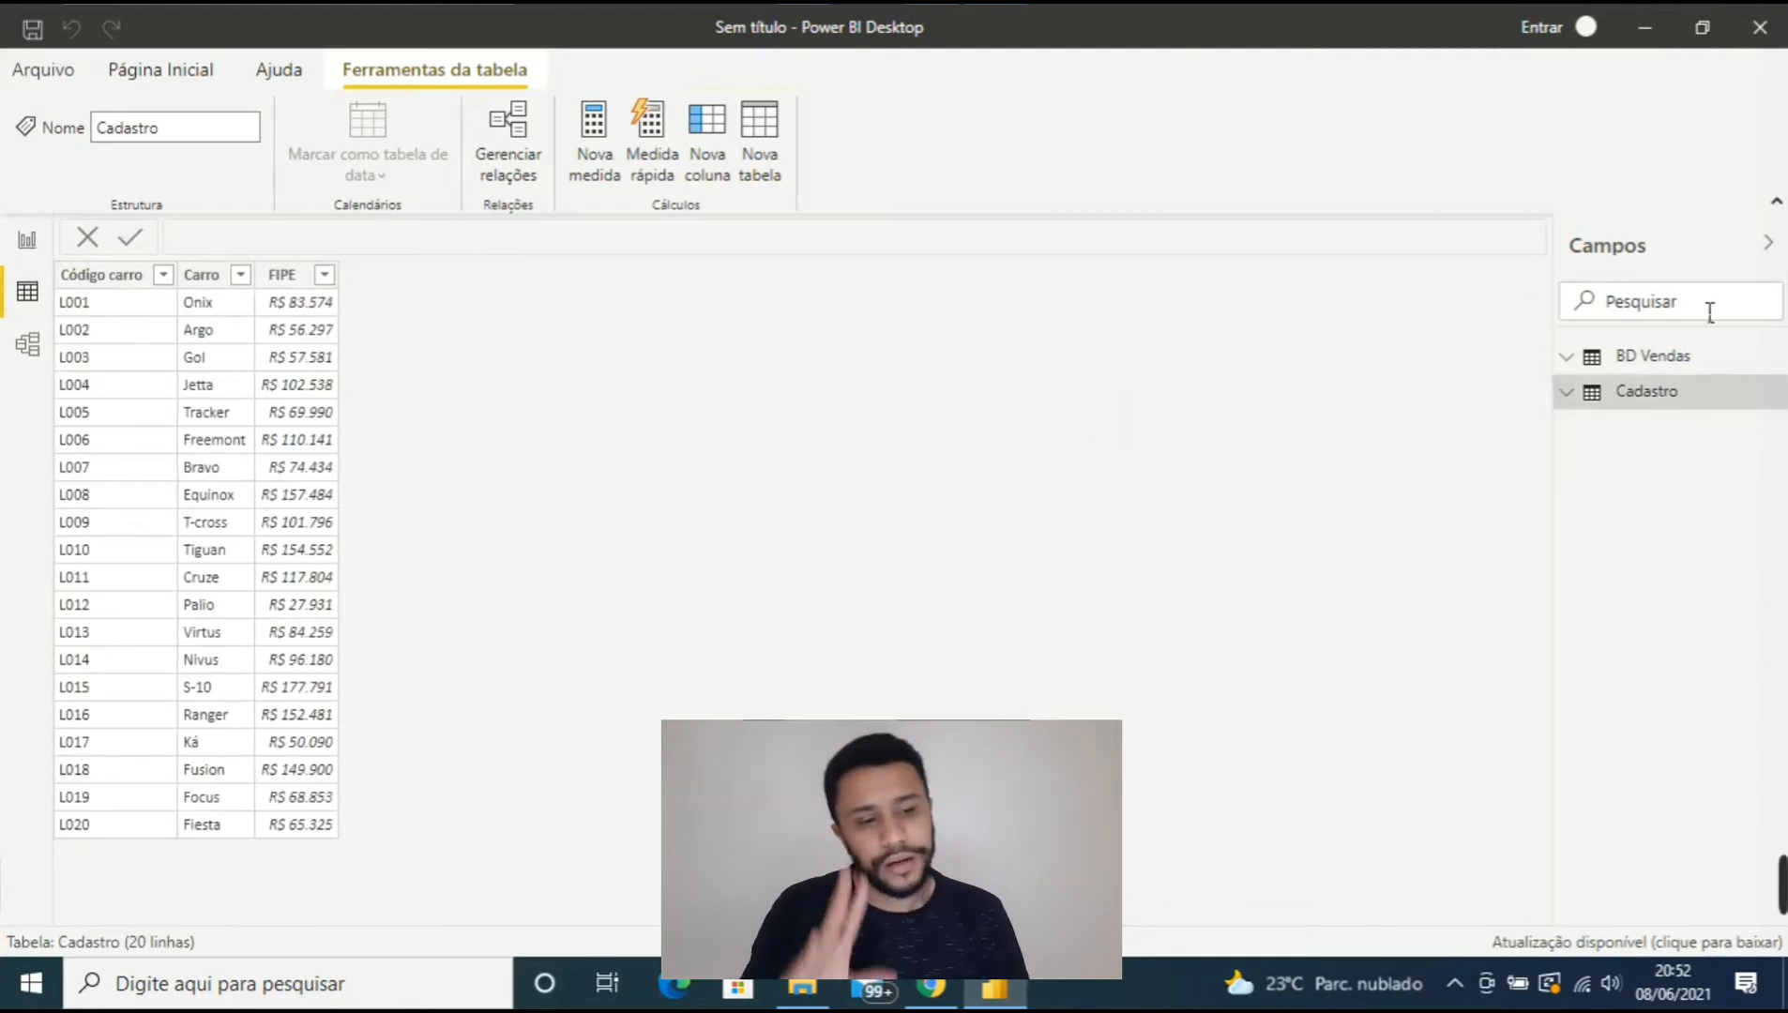
{"action": "left_click", "coordinate": [1571, 393]}
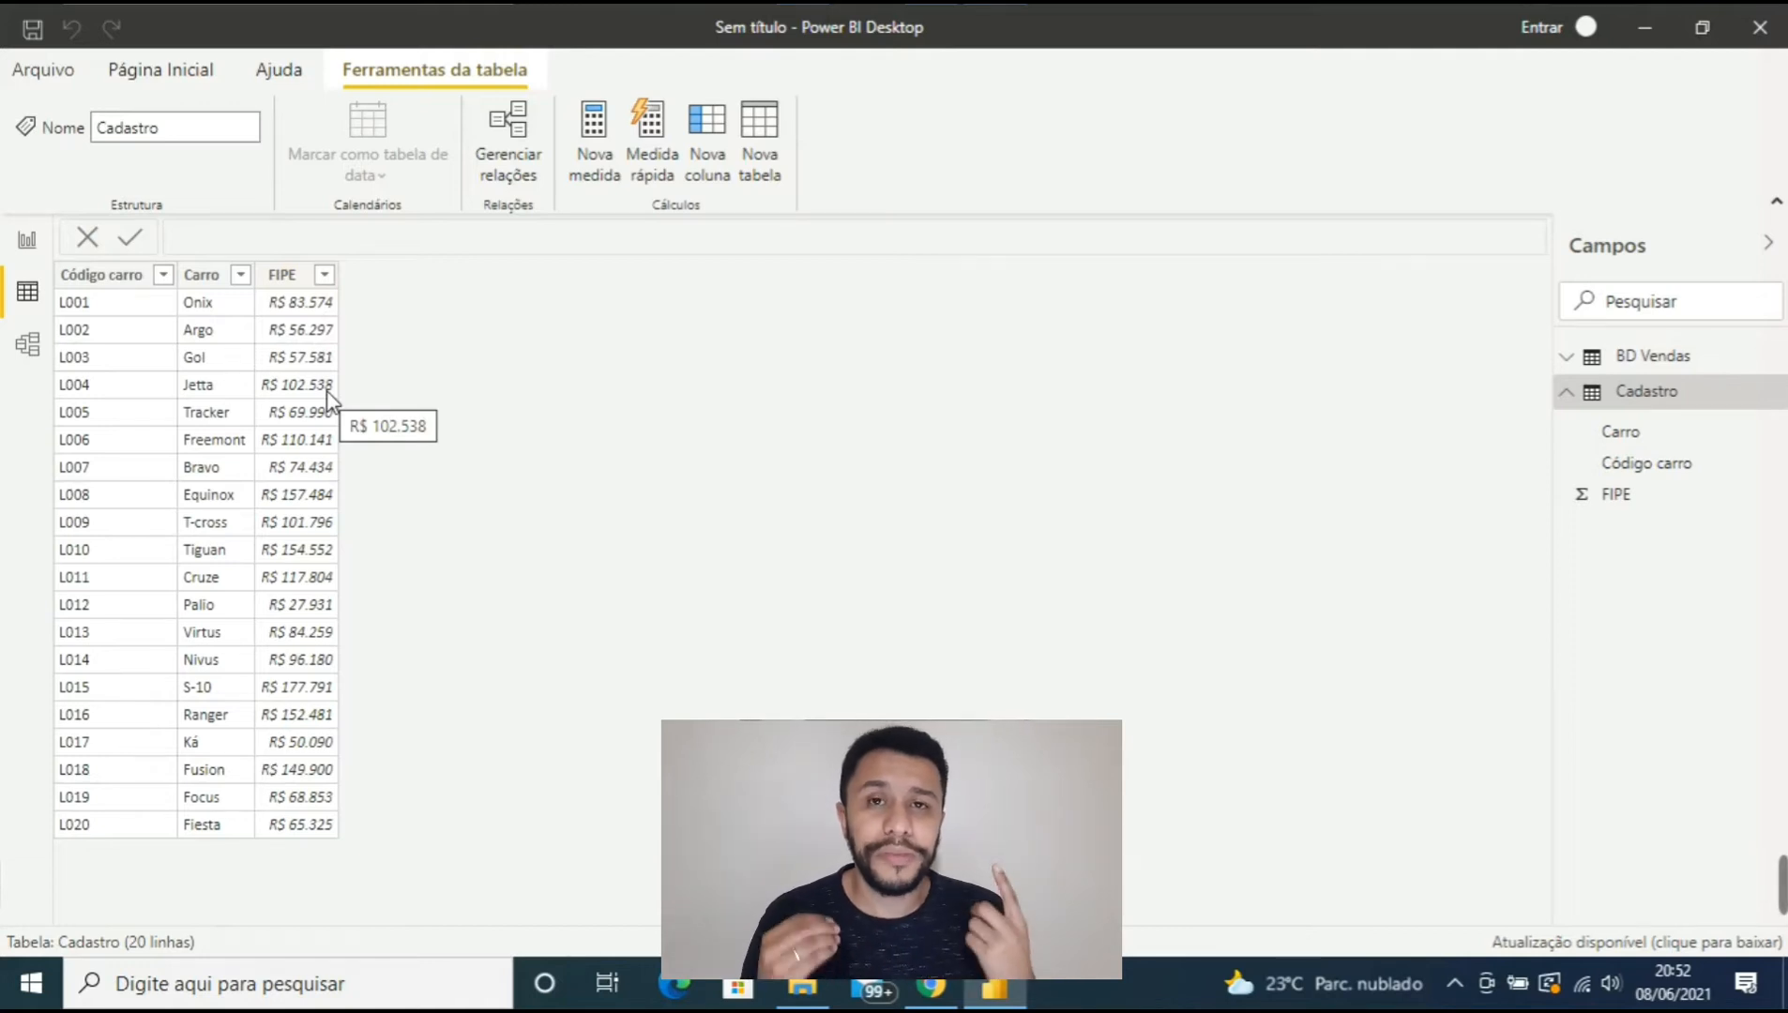
{"action": "left_click", "coordinate": [238, 381]}
{"action": "right_click", "coordinate": [238, 381]}
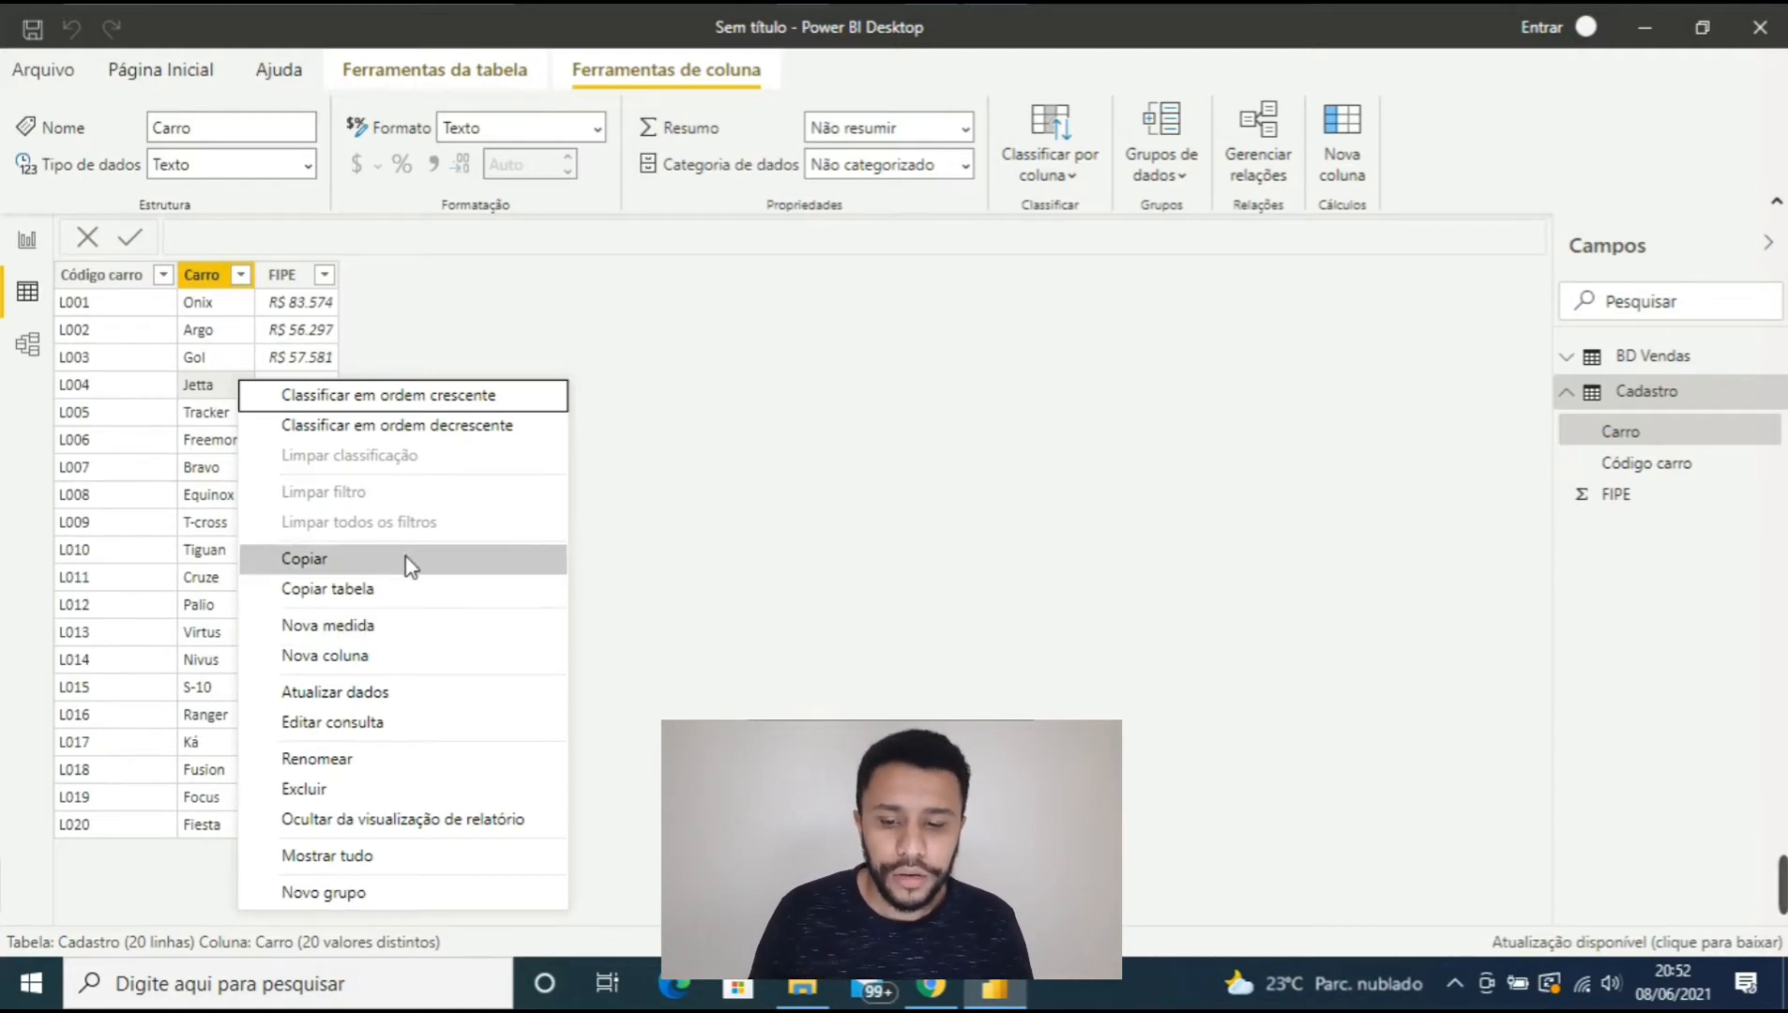
{"action": "left_click", "coordinate": [376, 630]}
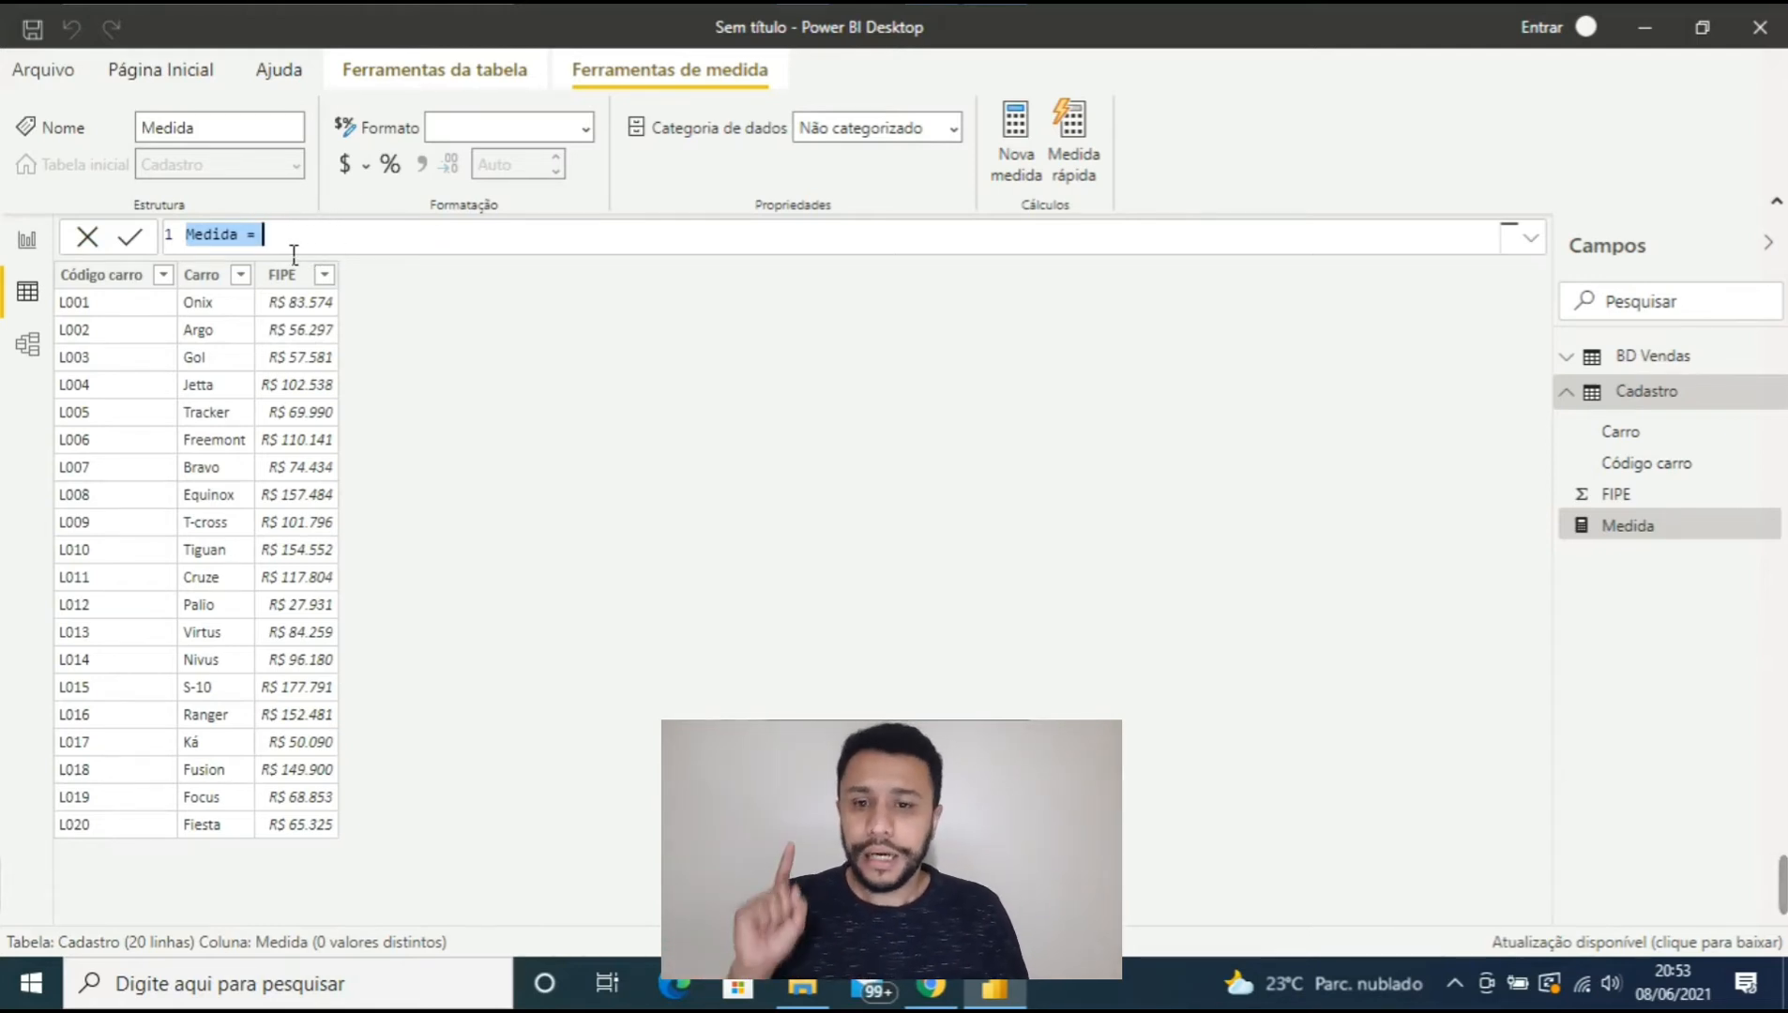
- Replace the new measure's default name in its formula with Total Fipe
{"action": "left_click", "coordinate": [246, 236]}
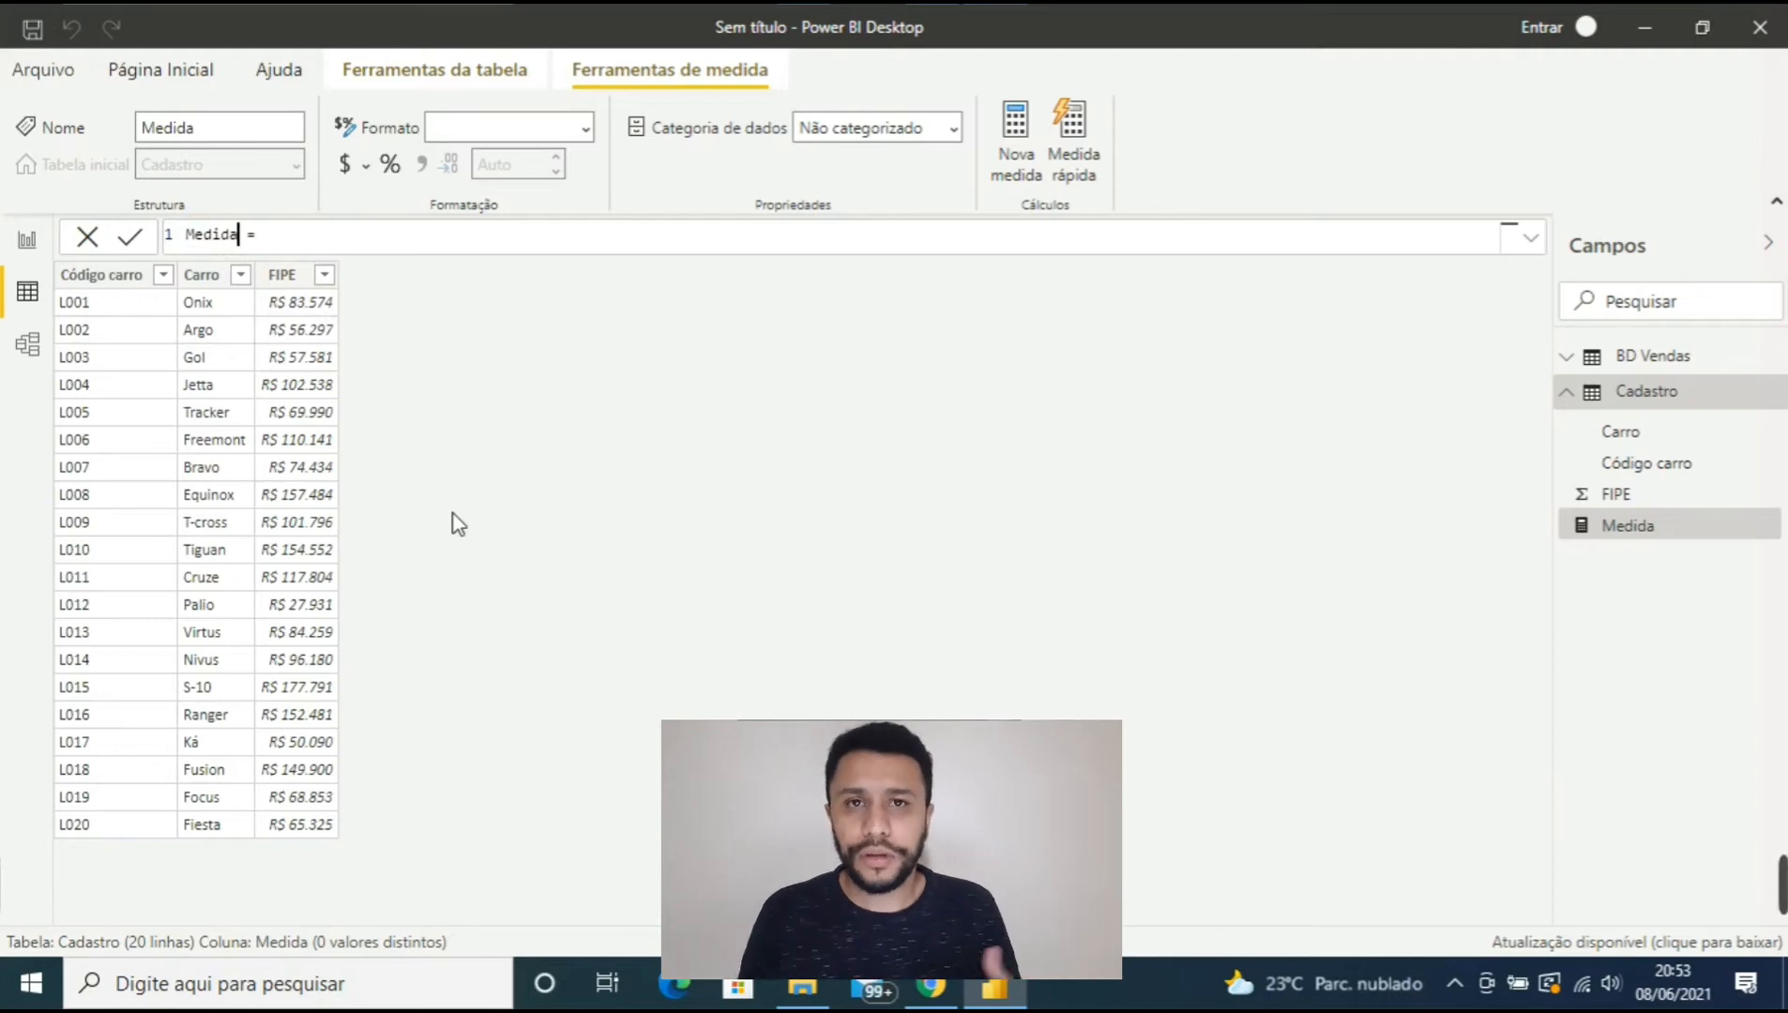
{"action": "key", "text": "BackSpace"}
{"action": "key", "text": "BackSpace"}
{"action": "key", "text": "BackSpace"}
{"action": "key", "text": "BackSpace"}
{"action": "key", "text": "BackSpace"}
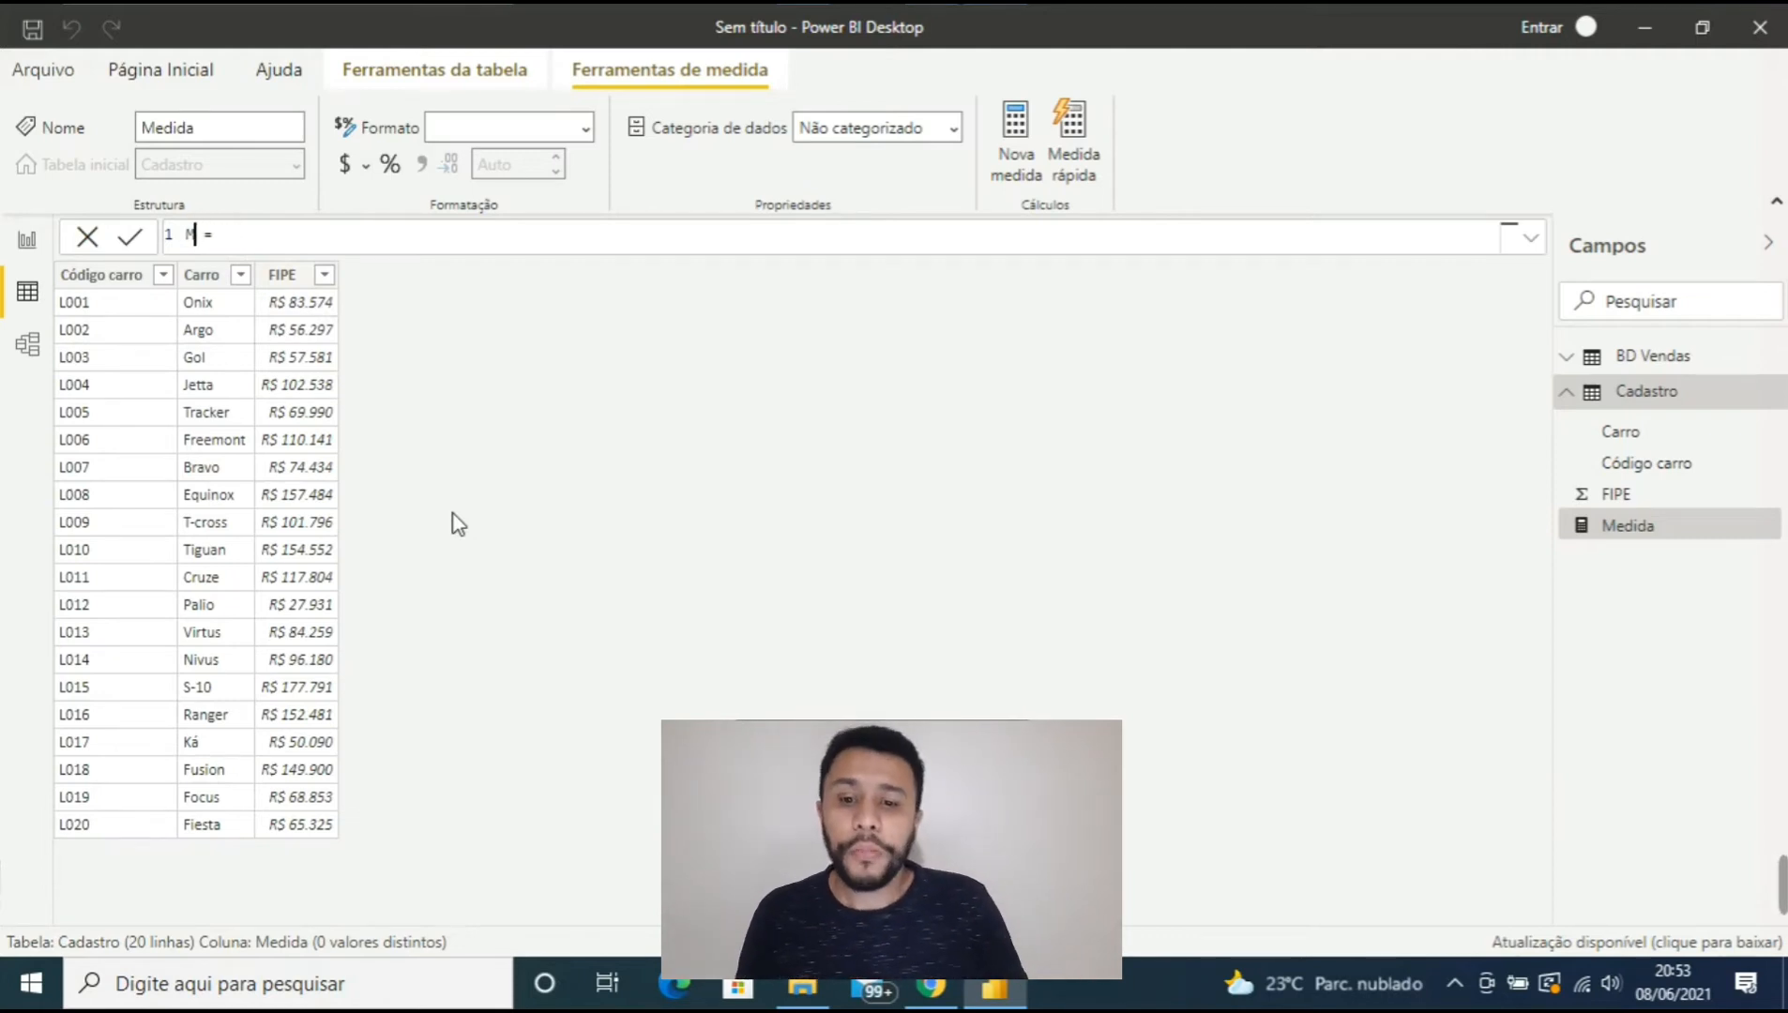
{"action": "key", "text": "BackSpace"}
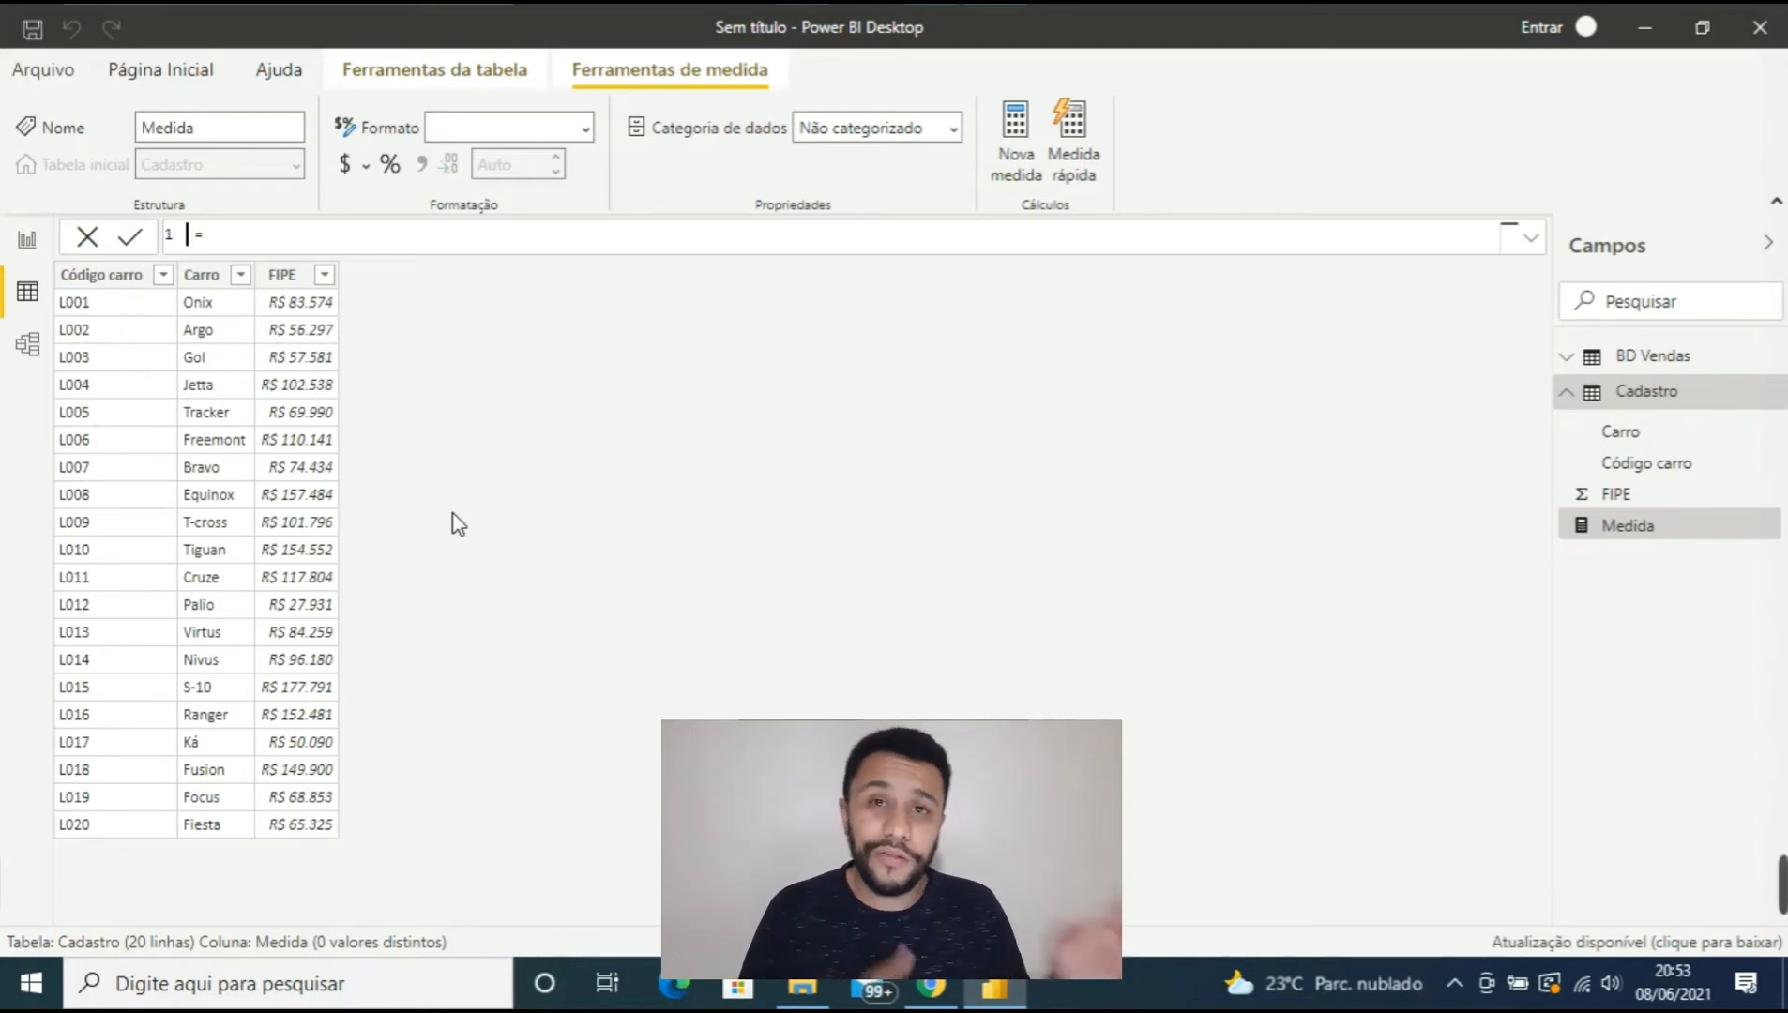
{"action": "type", "text": "Total "}
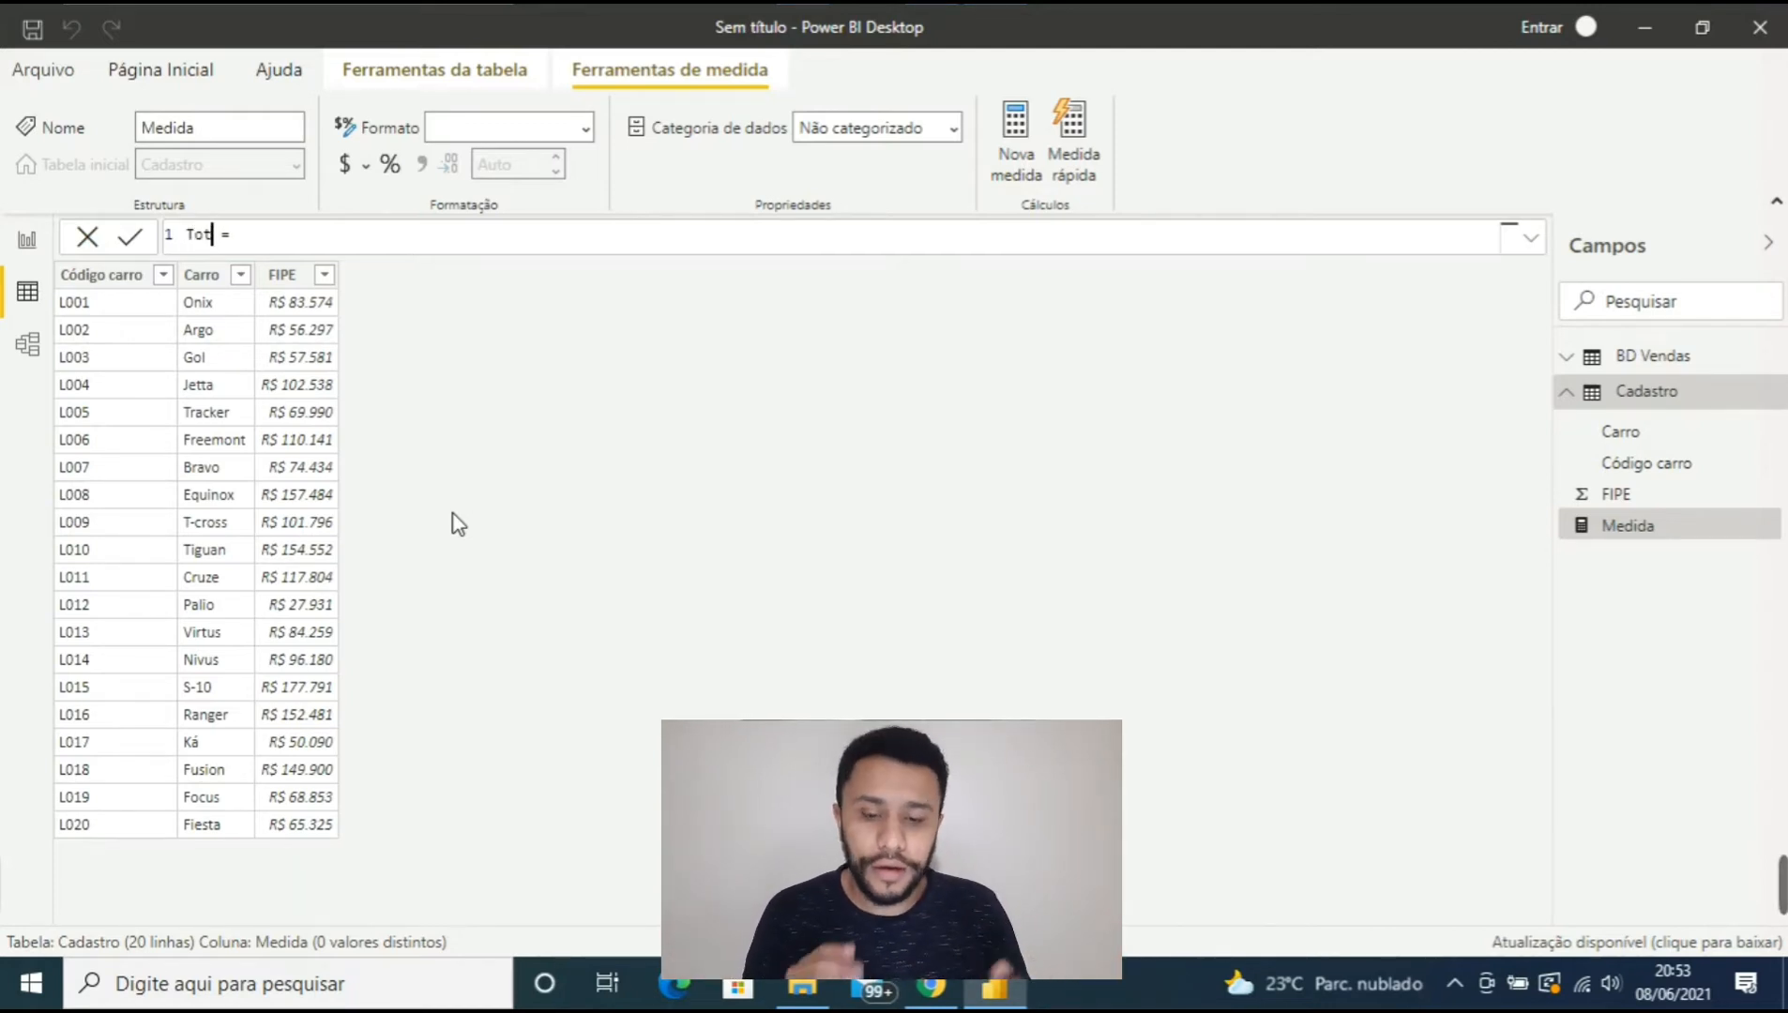
{"action": "type", "text": "Fipe"}
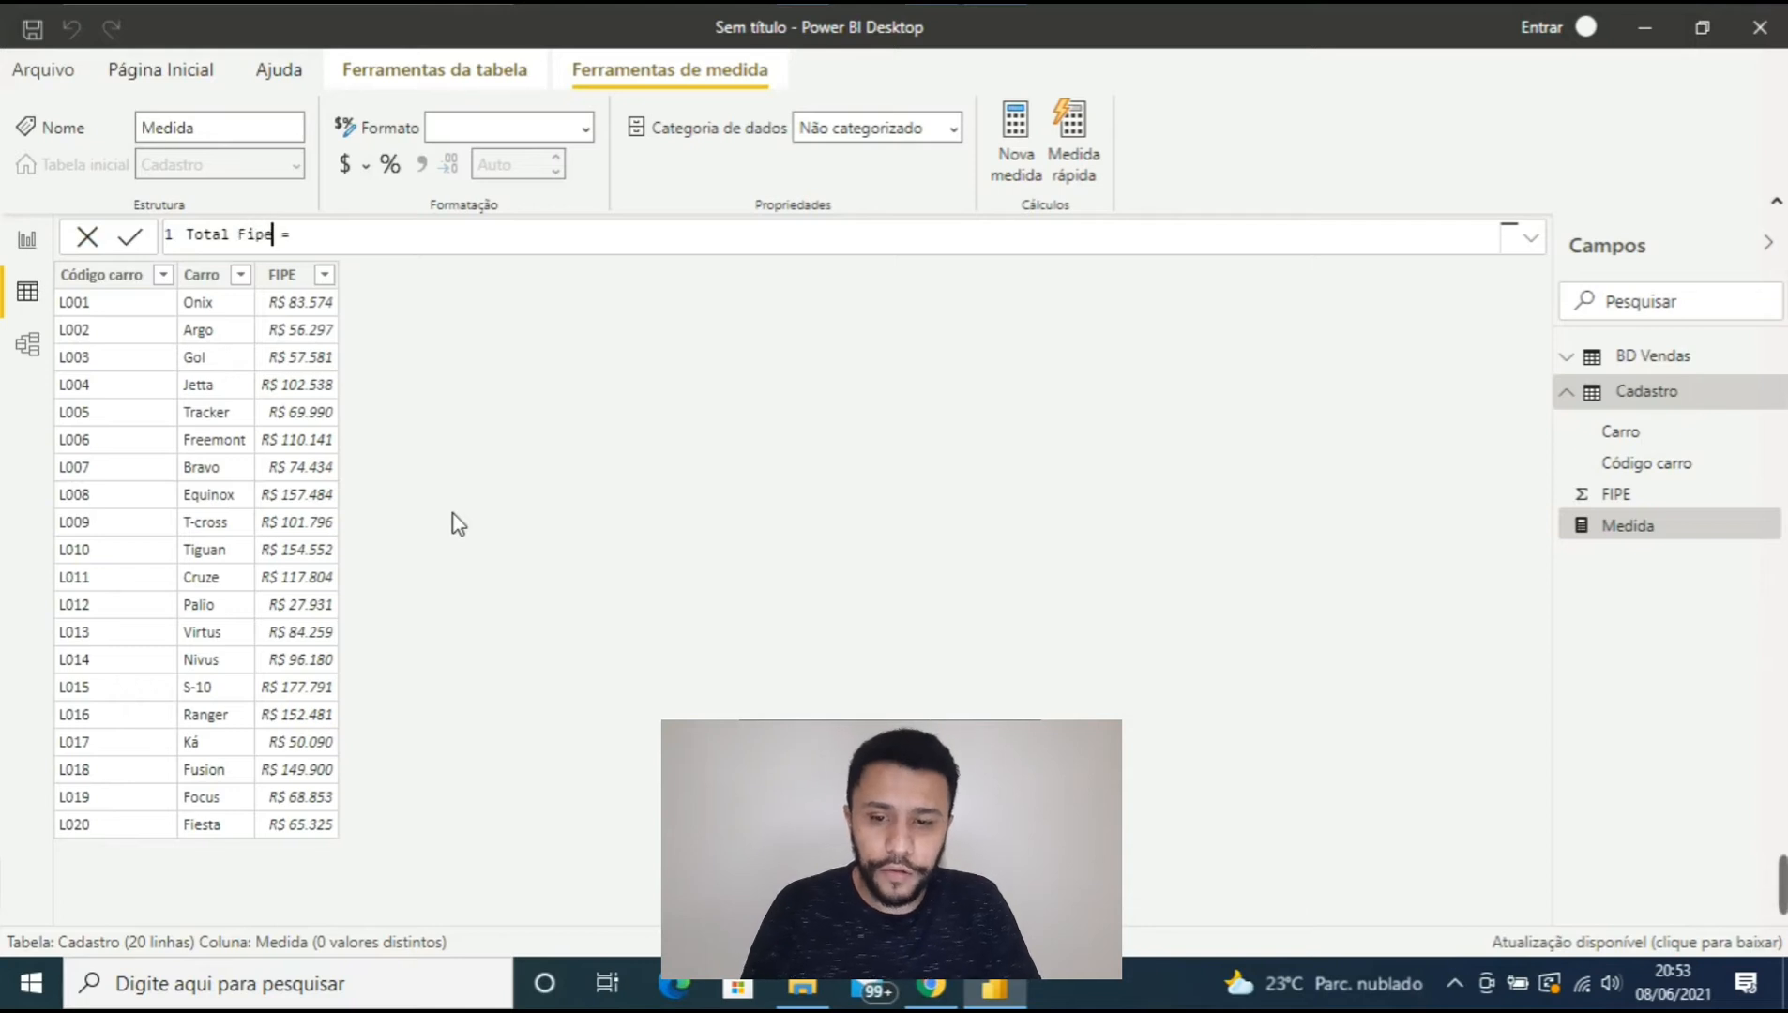
{"action": "key", "text": "Right"}
{"action": "key", "text": "Right"}
{"action": "key", "text": "Right"}
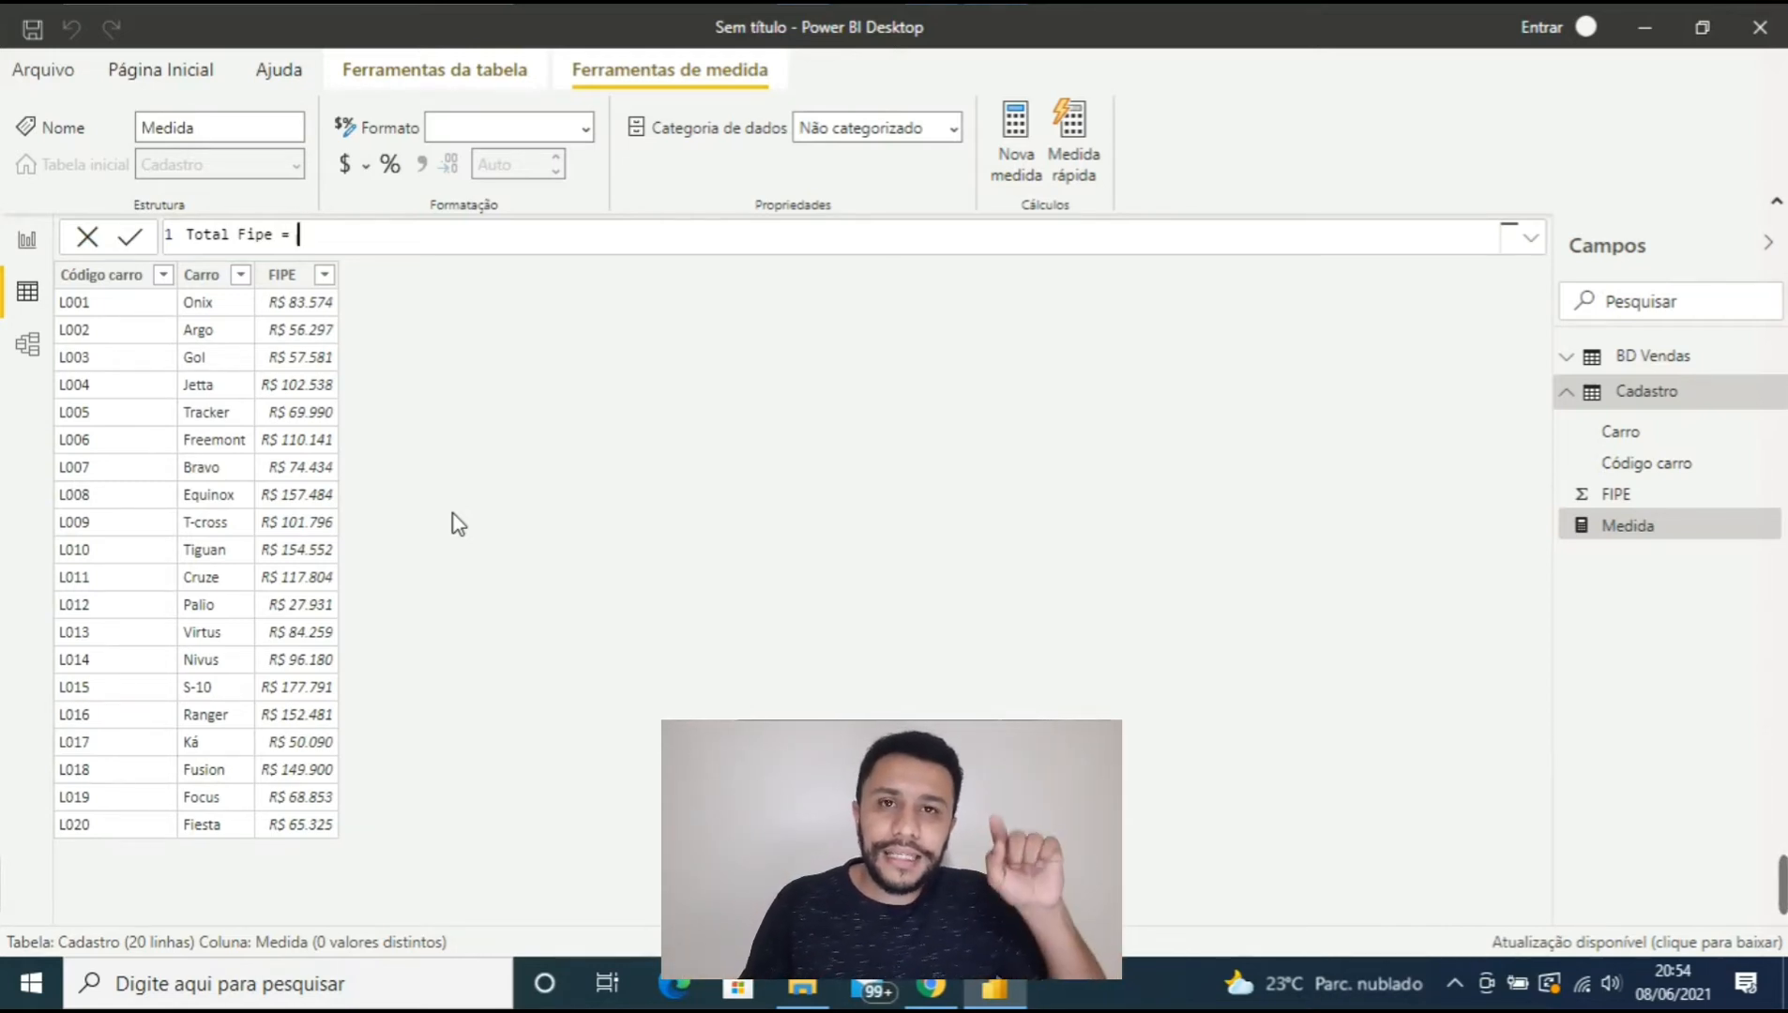
- Begin the Total Fipe expression with the SUM function
{"action": "type", "text": "sum"}
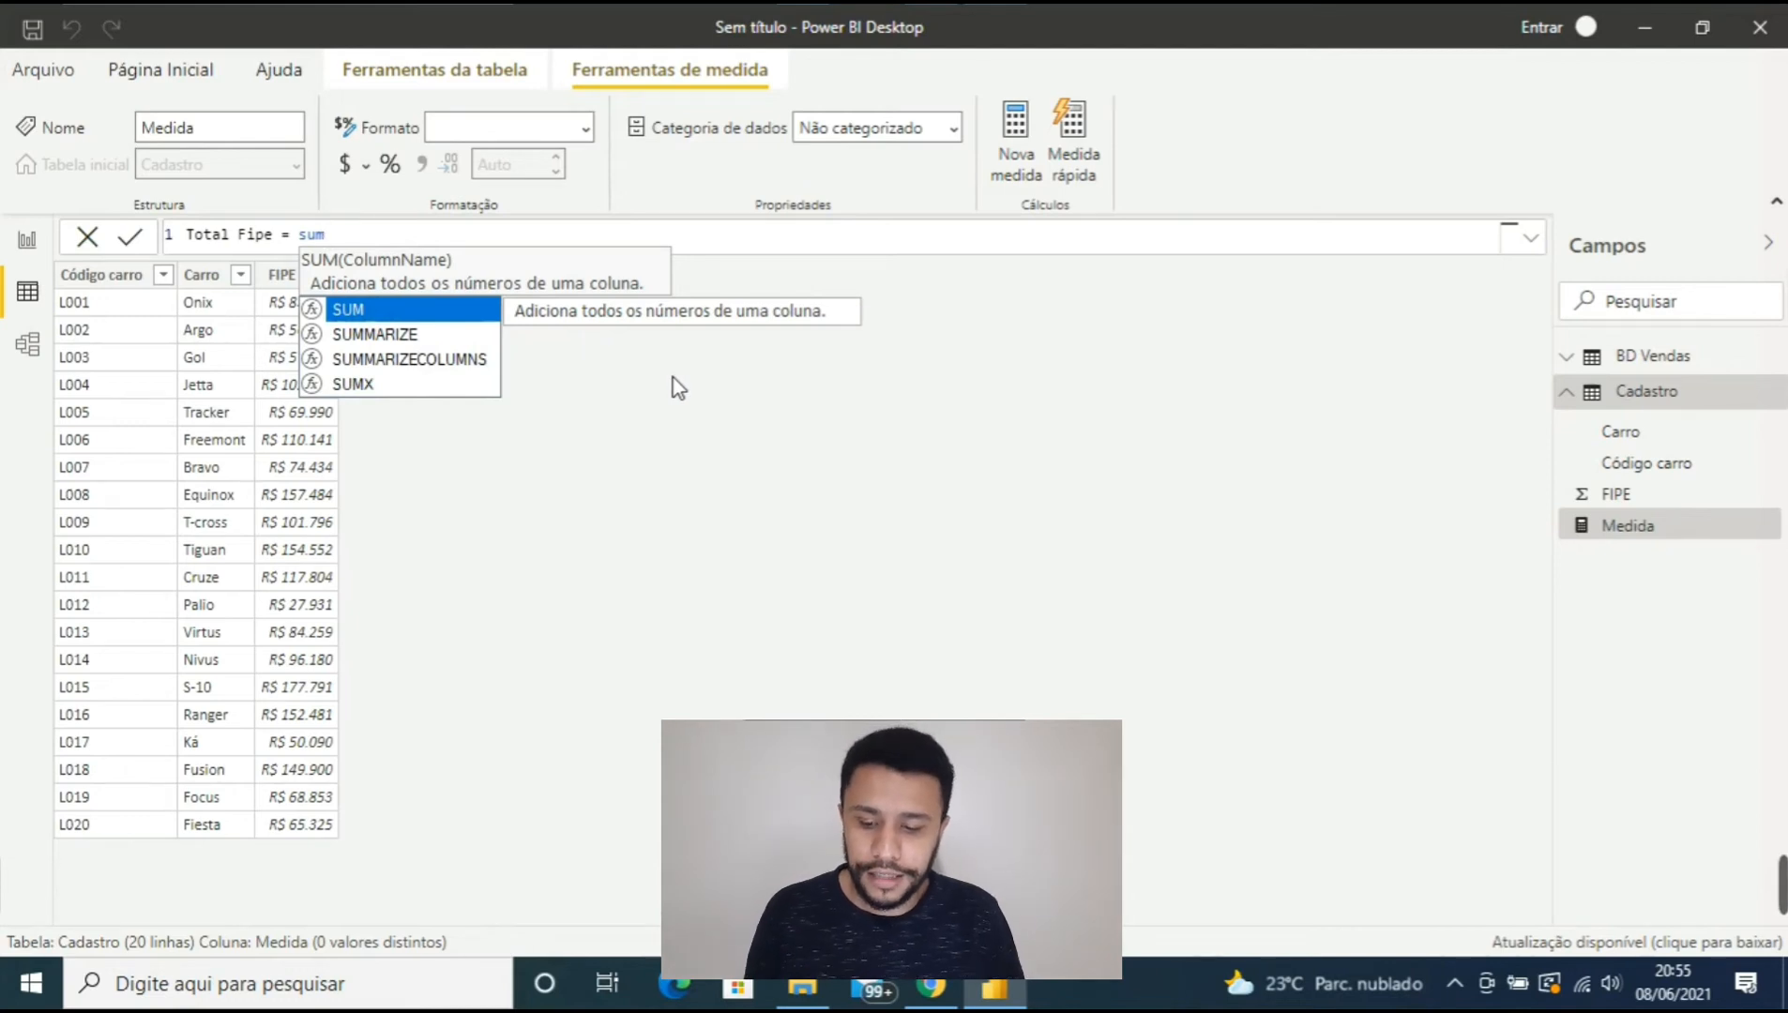
{"action": "key", "text": "Down"}
{"action": "key", "text": "Down"}
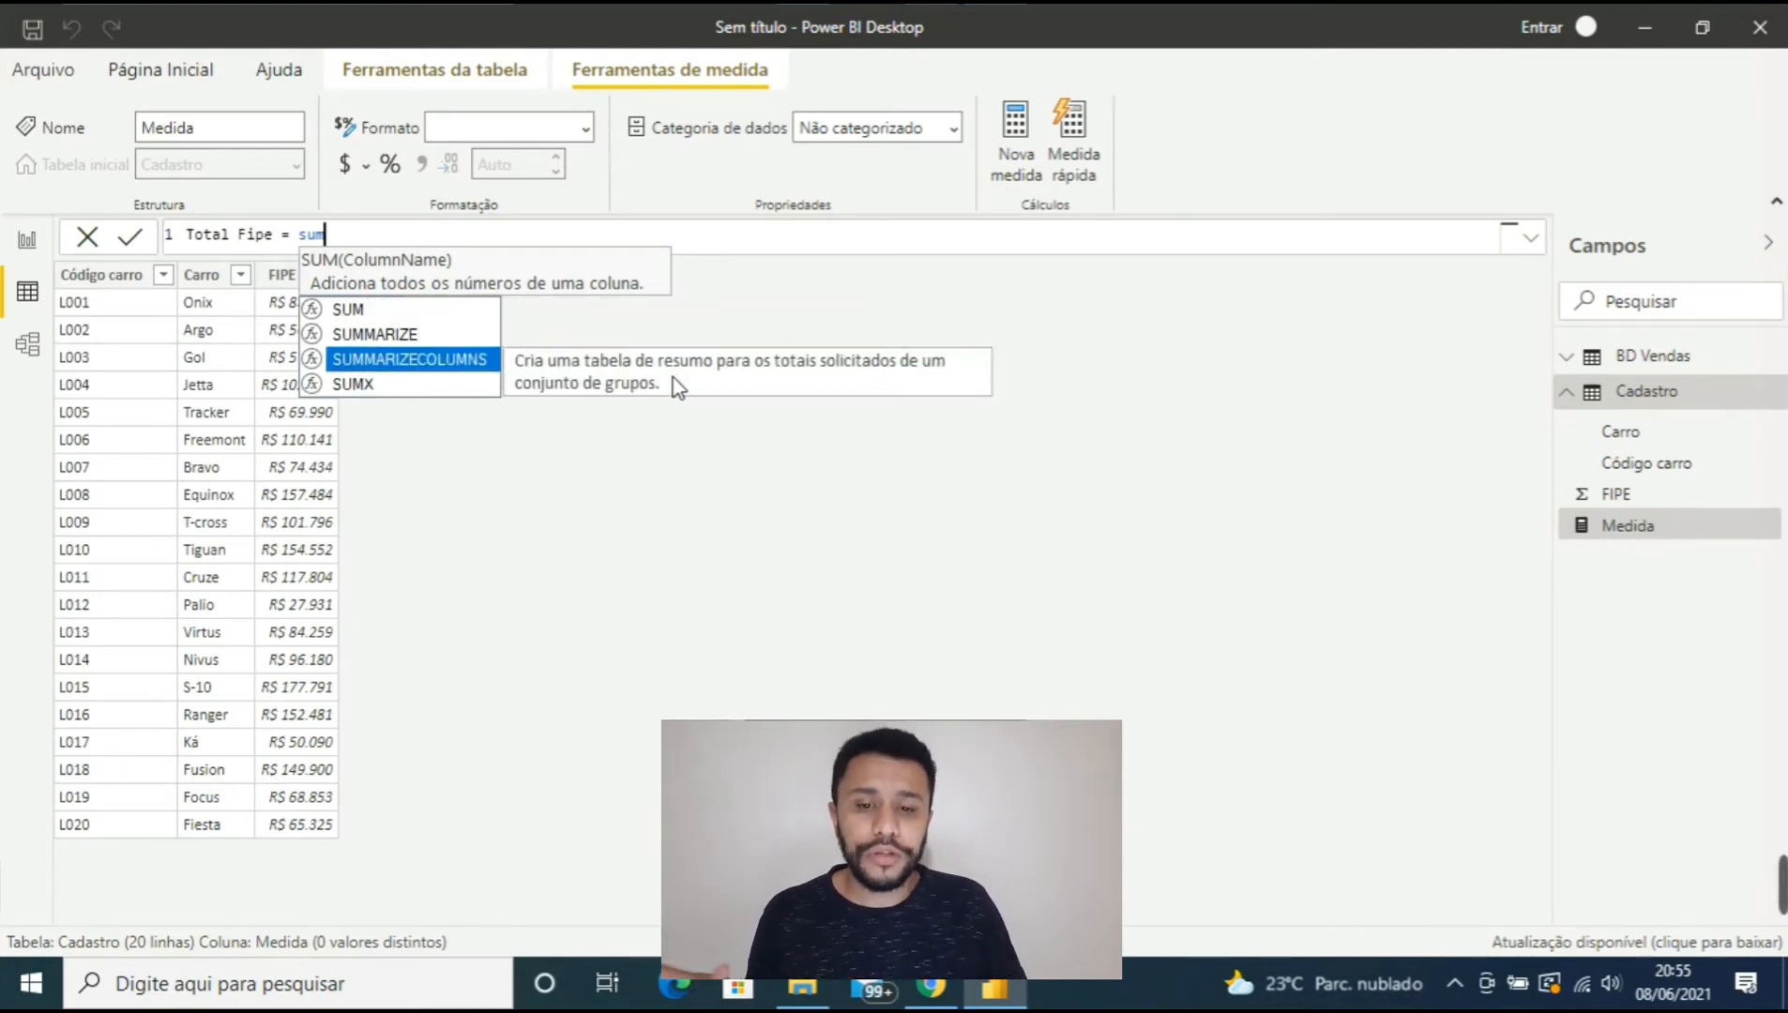
{"action": "key", "text": "Up"}
{"action": "key", "text": "Up"}
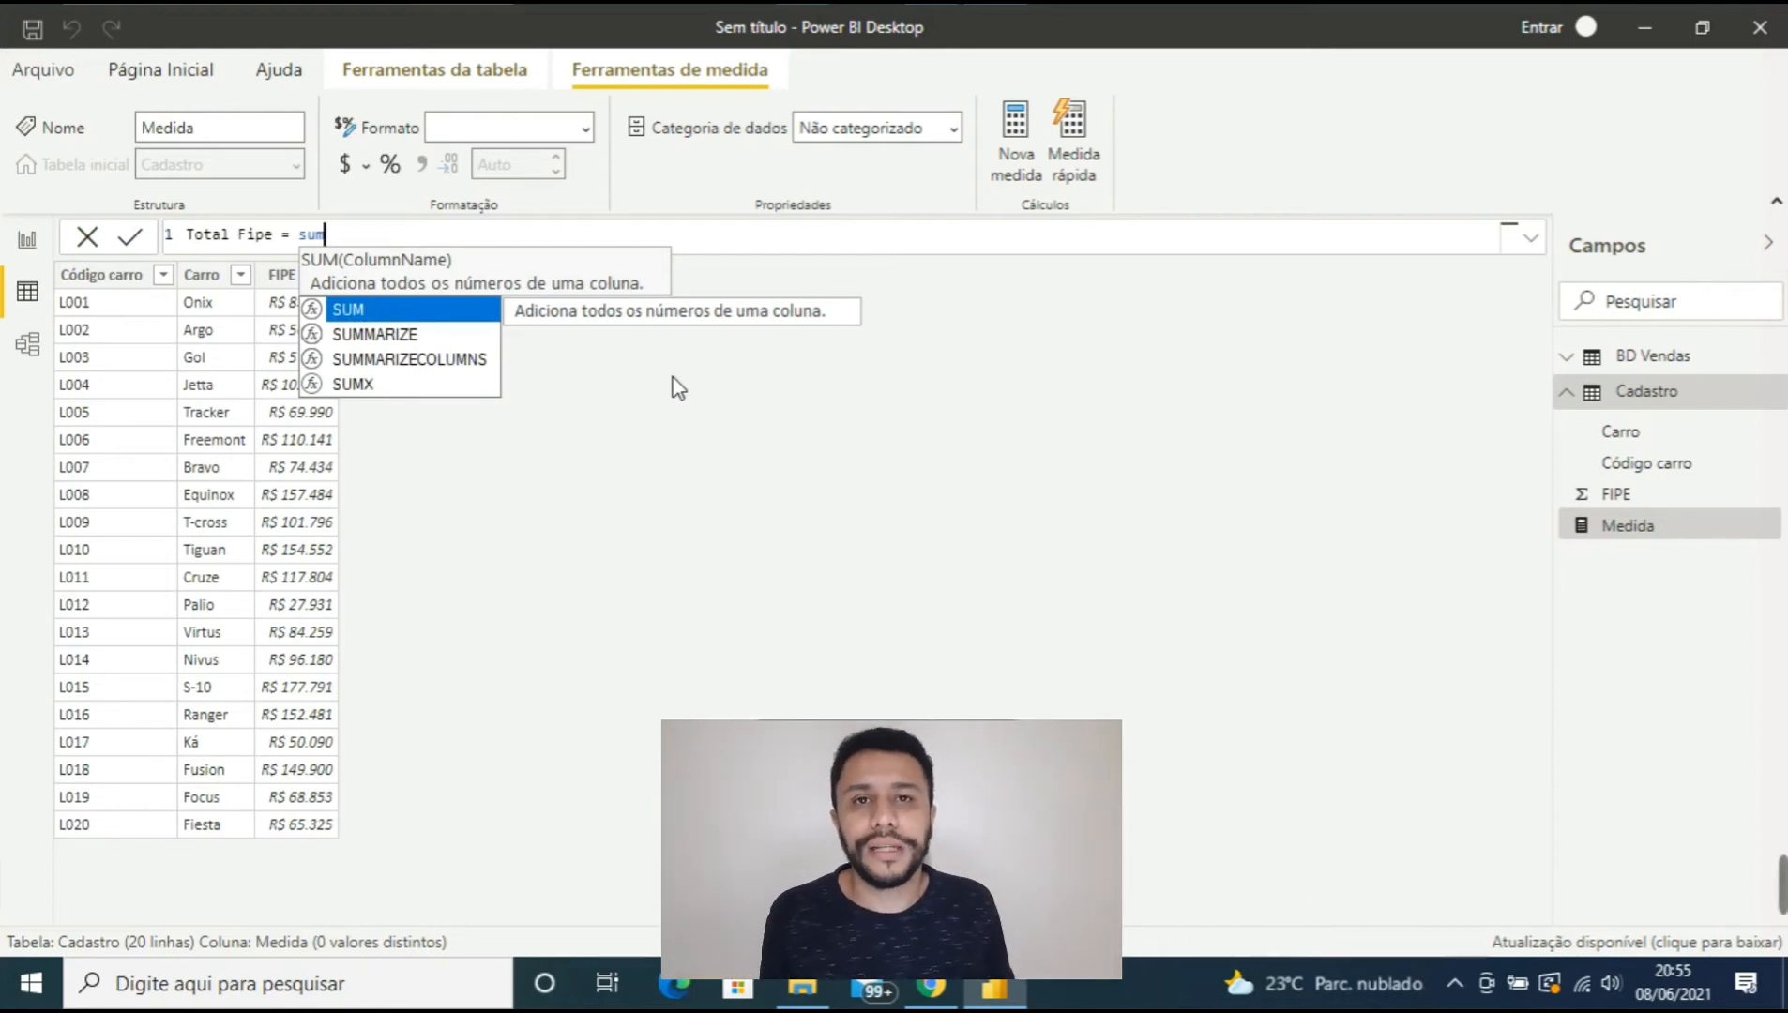
{"action": "key", "text": "Tab"}
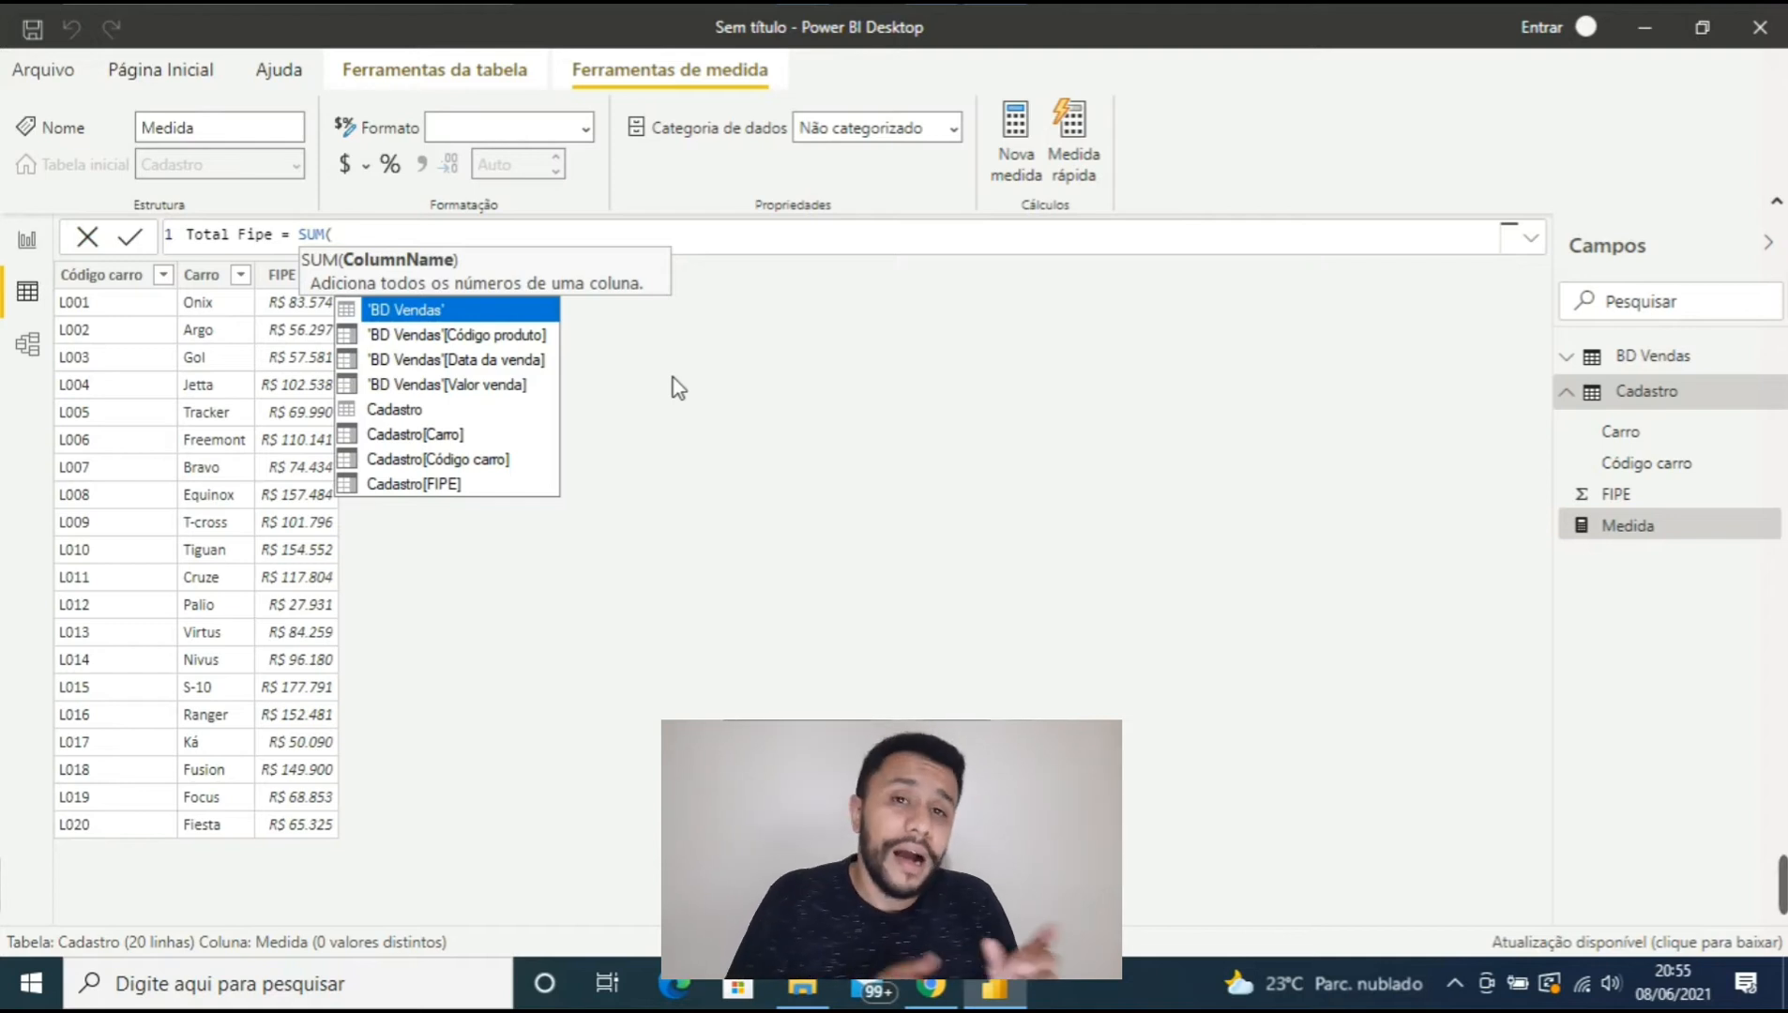
- Use the column Cadastro[FIPE] as the SUM argument, close the parenthesis and commit the measure
{"action": "key", "text": "Down"}
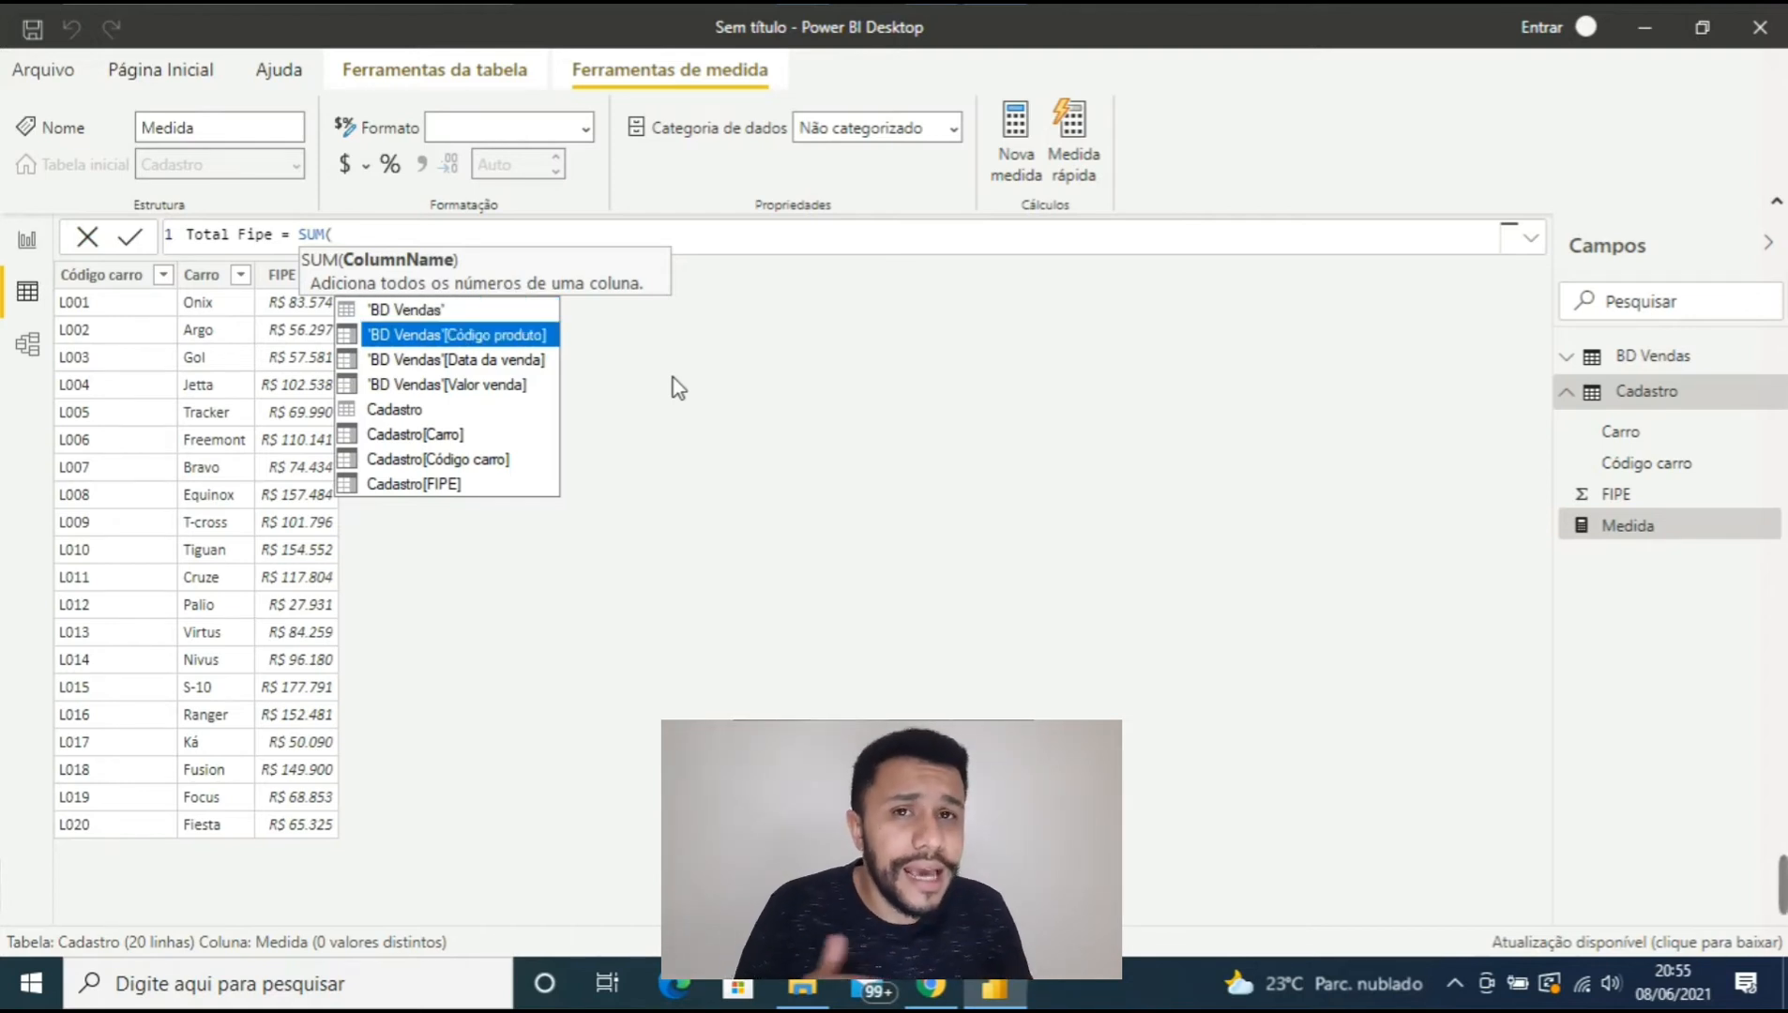
{"action": "key", "text": "Up"}
{"action": "key", "text": "Down"}
{"action": "key", "text": "Down"}
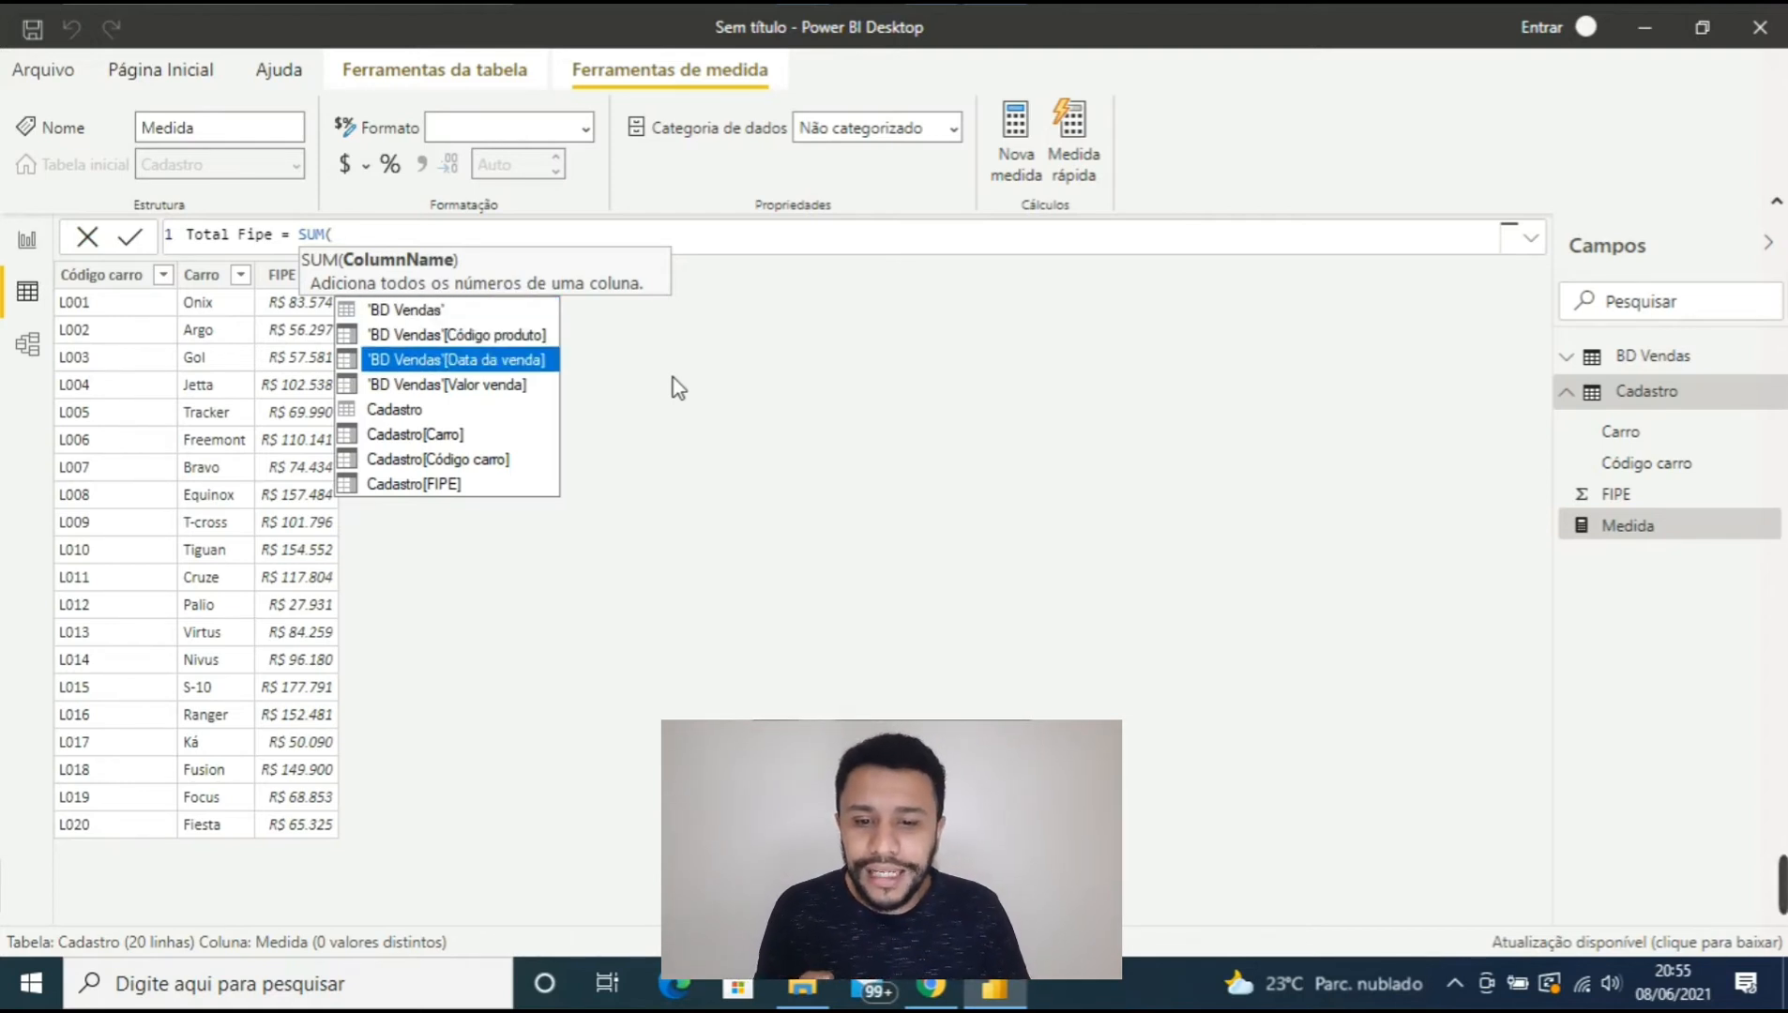
{"action": "key", "text": "Down"}
{"action": "key", "text": "Up"}
{"action": "key", "text": "Up"}
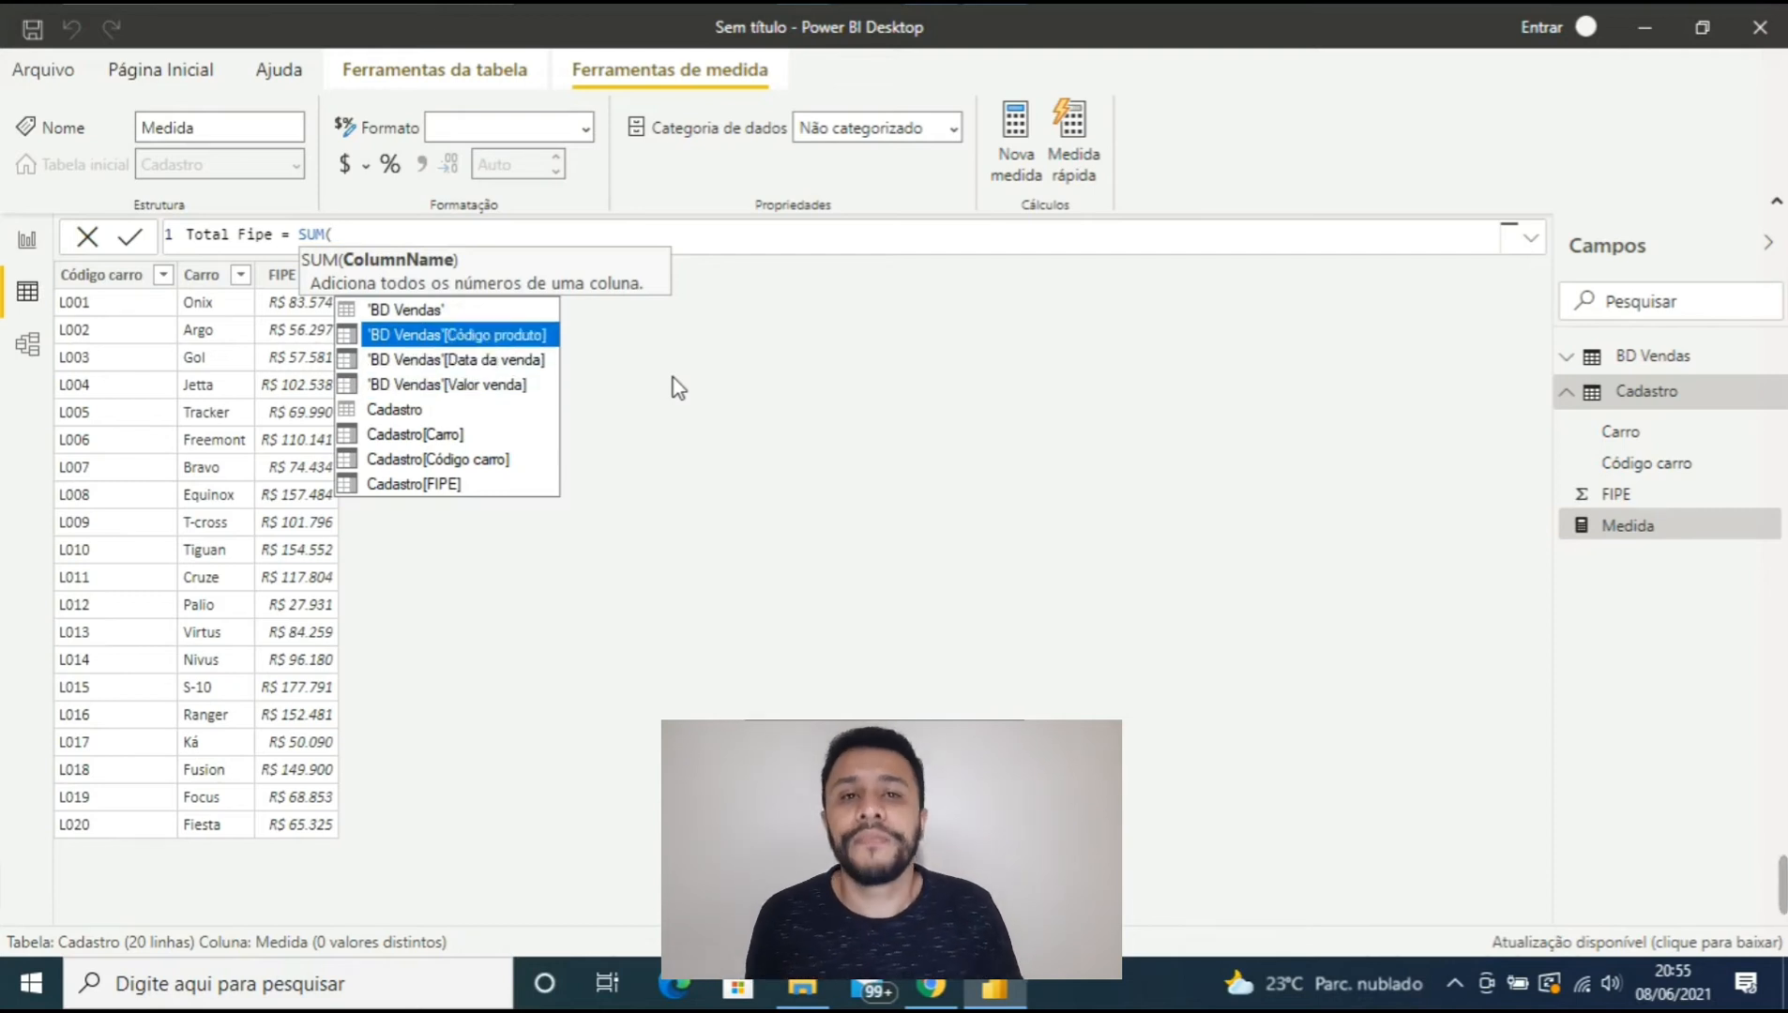
{"action": "key", "text": "Down"}
{"action": "key", "text": "Down"}
{"action": "key", "text": "Down"}
{"action": "key", "text": "Down"}
{"action": "key", "text": "Down"}
{"action": "key", "text": "Down"}
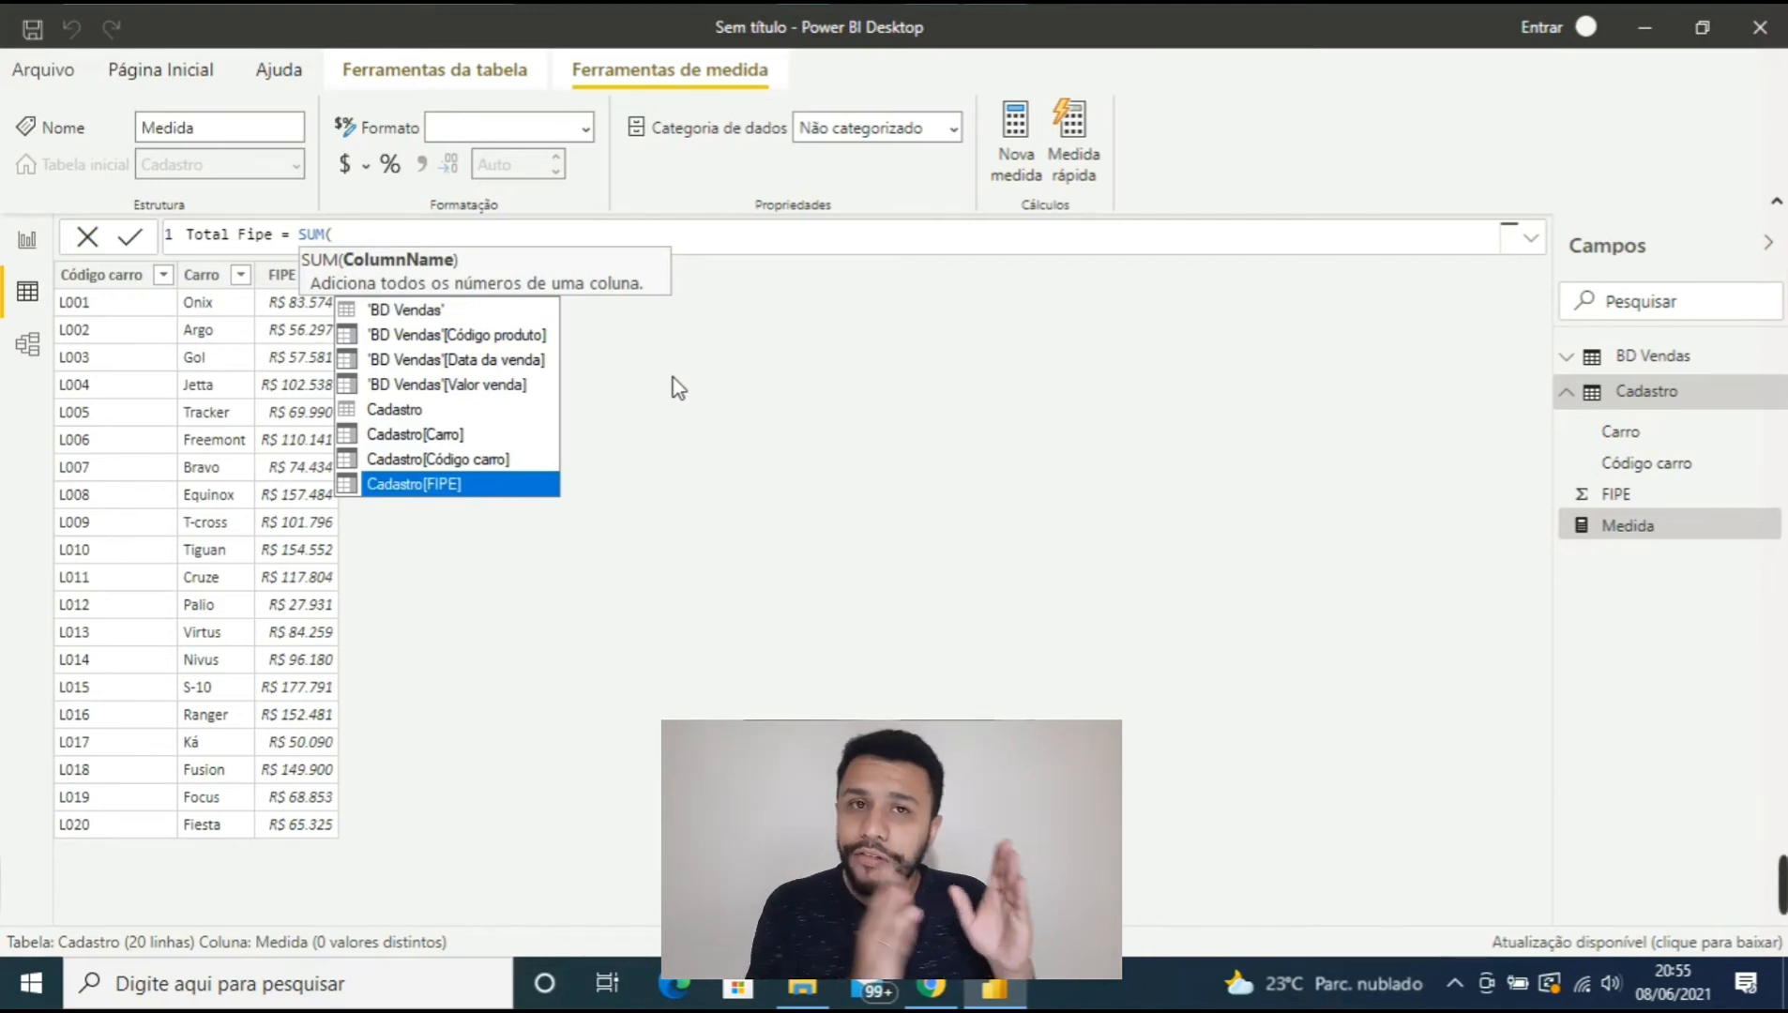
{"action": "key", "text": "Up"}
{"action": "key", "text": "Up"}
{"action": "key", "text": "Up"}
{"action": "key", "text": "Down"}
{"action": "key", "text": "Down"}
{"action": "key", "text": "Down"}
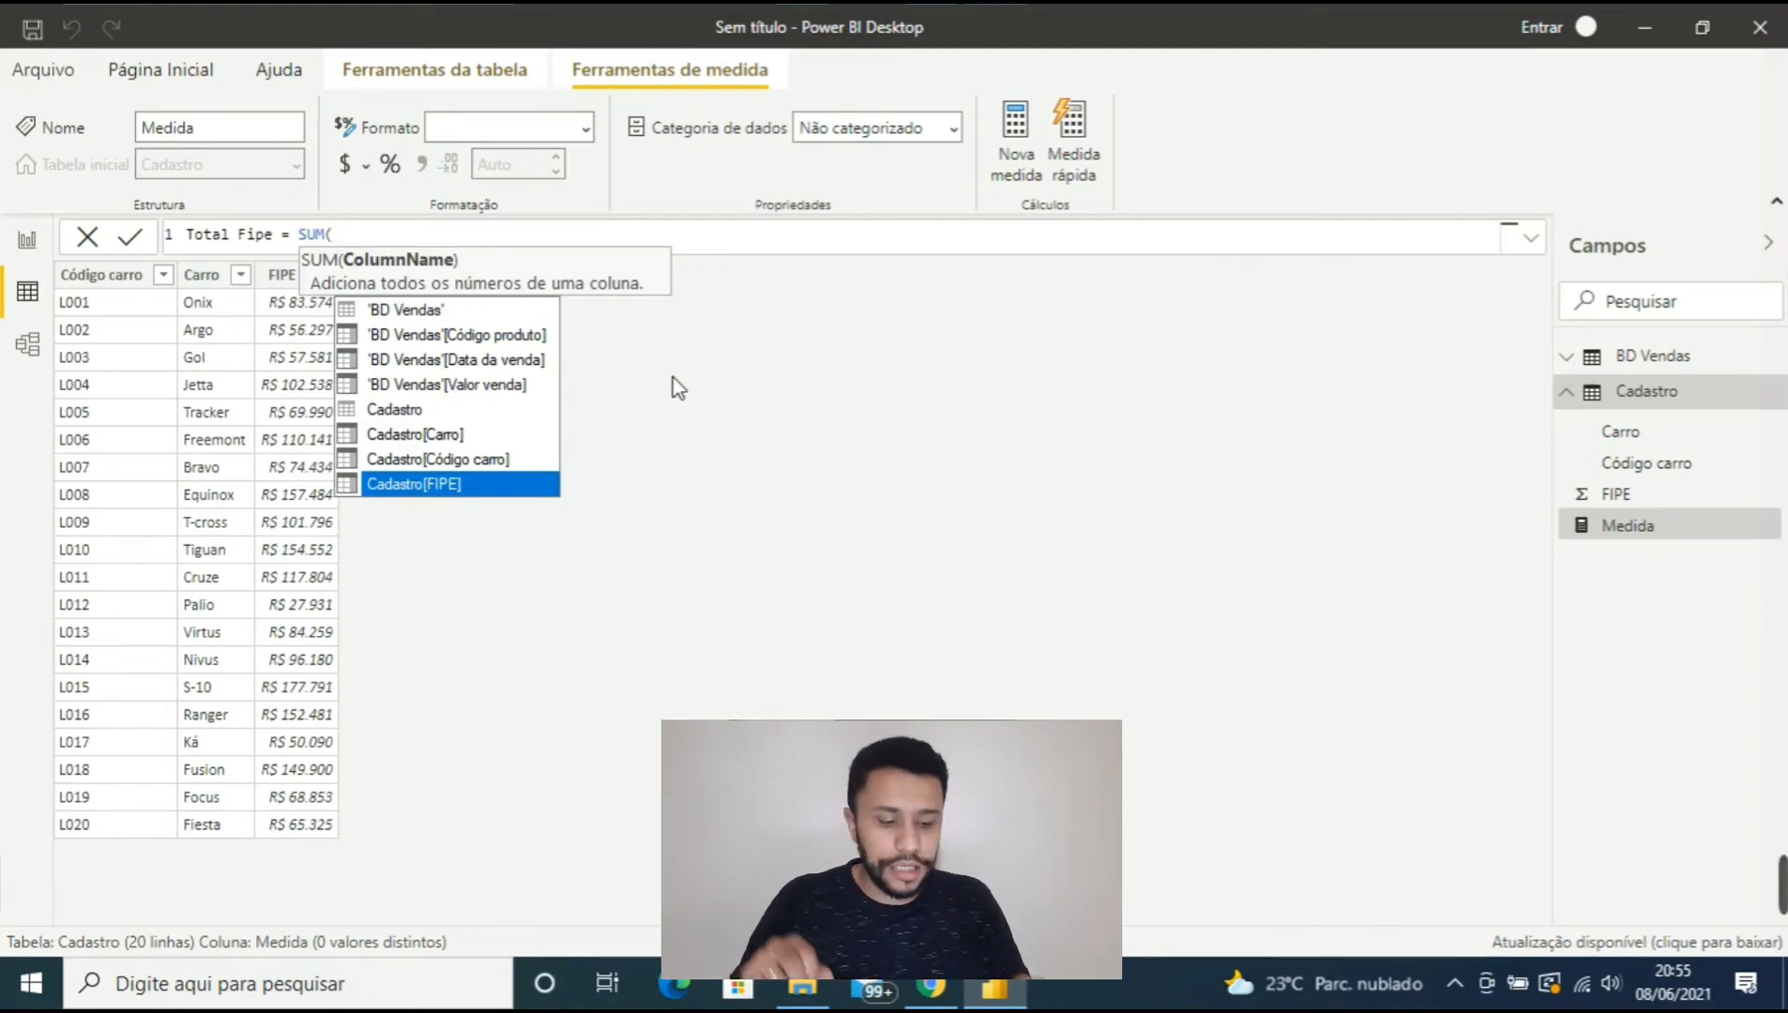
{"action": "key", "text": "Tab"}
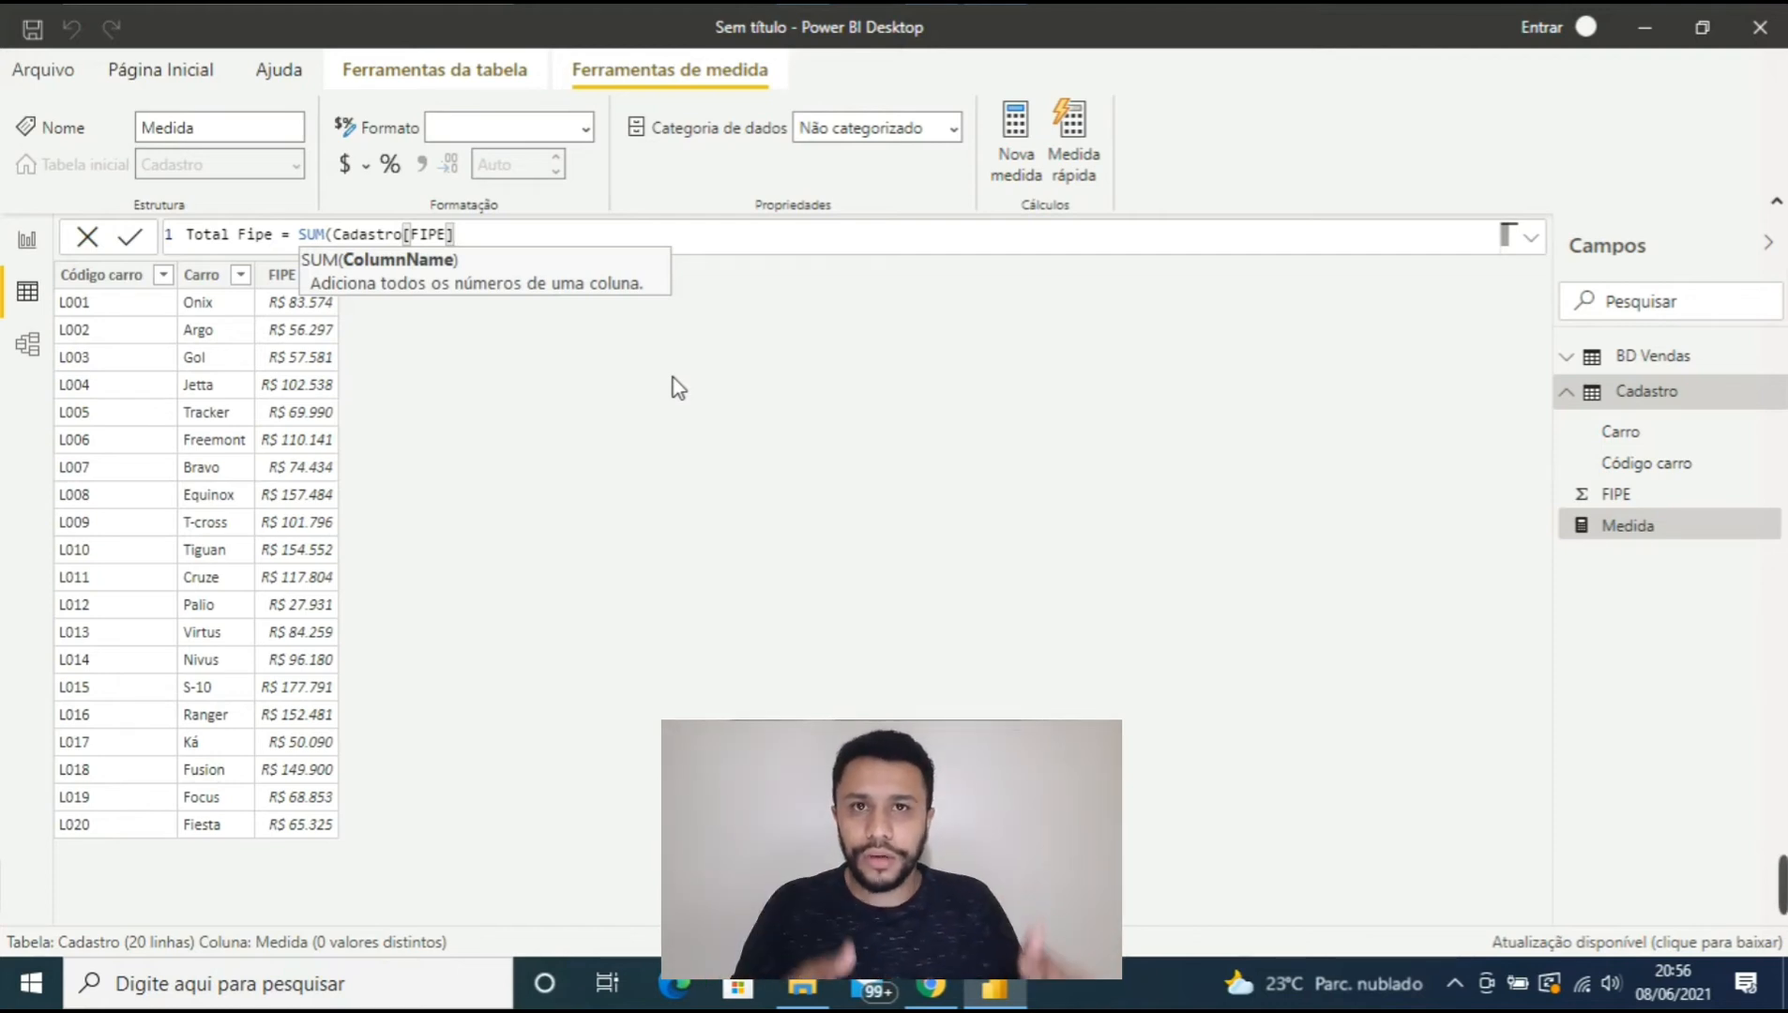
{"action": "type", "text": ")"}
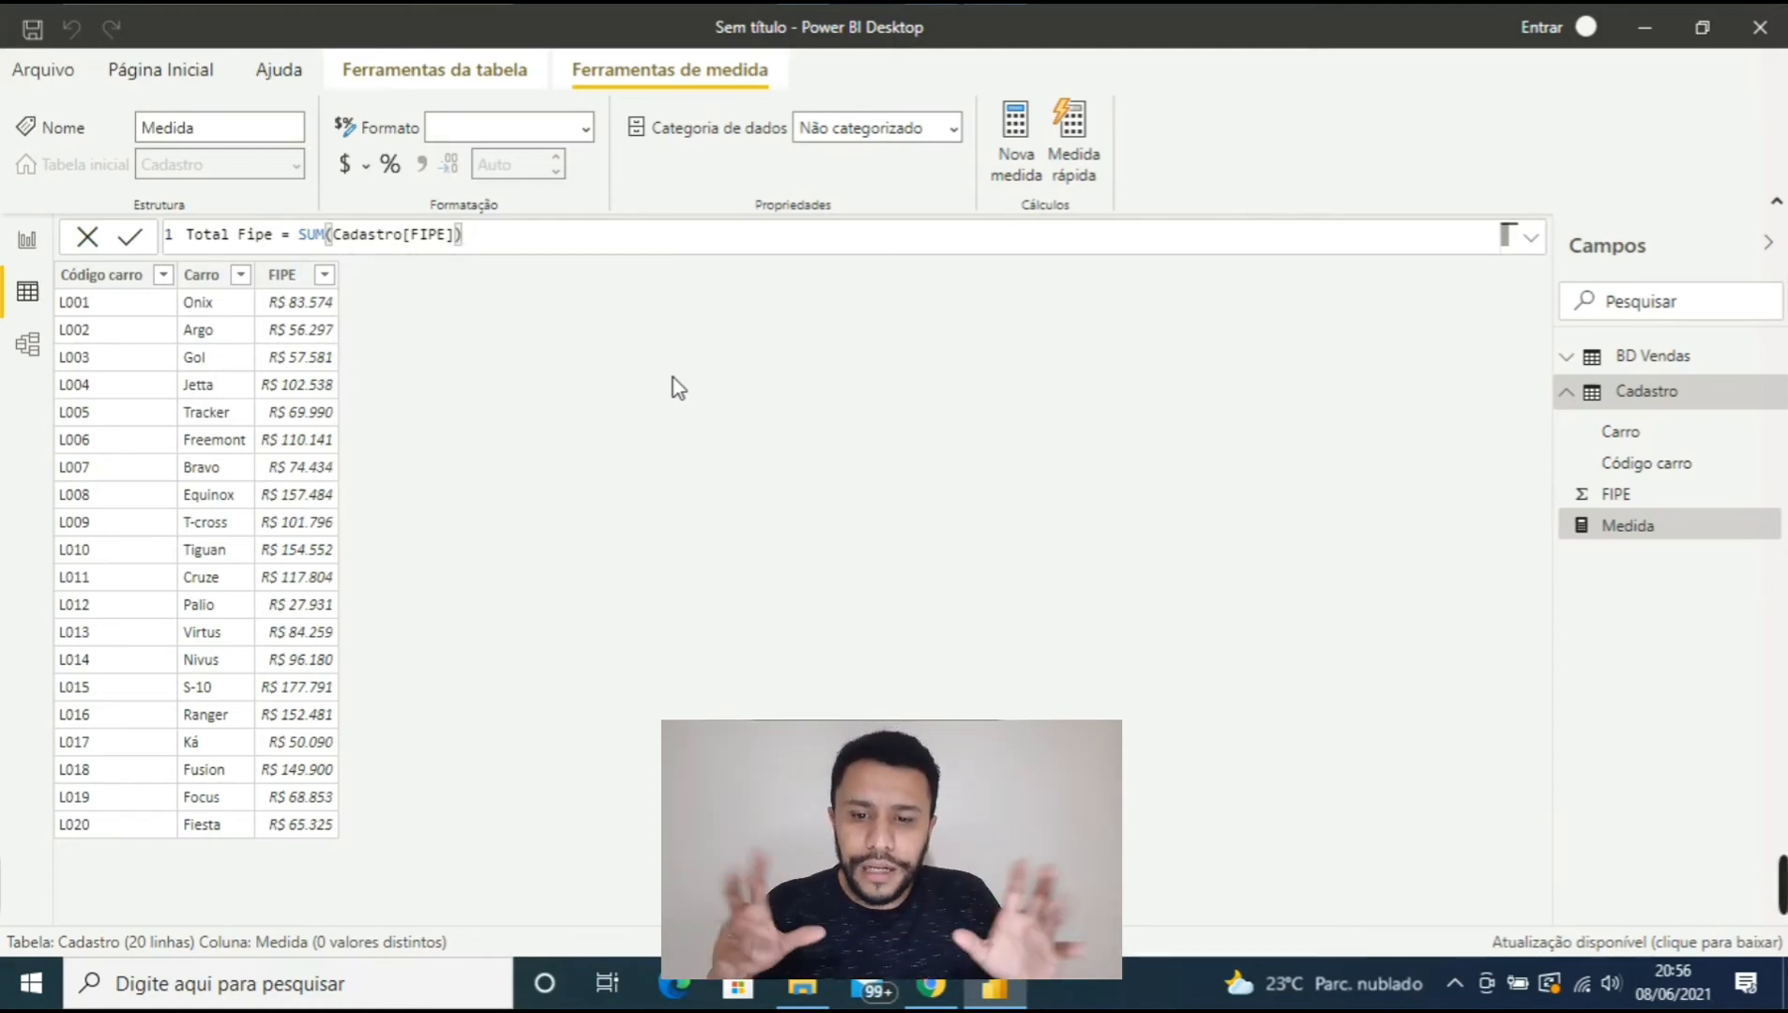
{"action": "key", "text": "Return"}
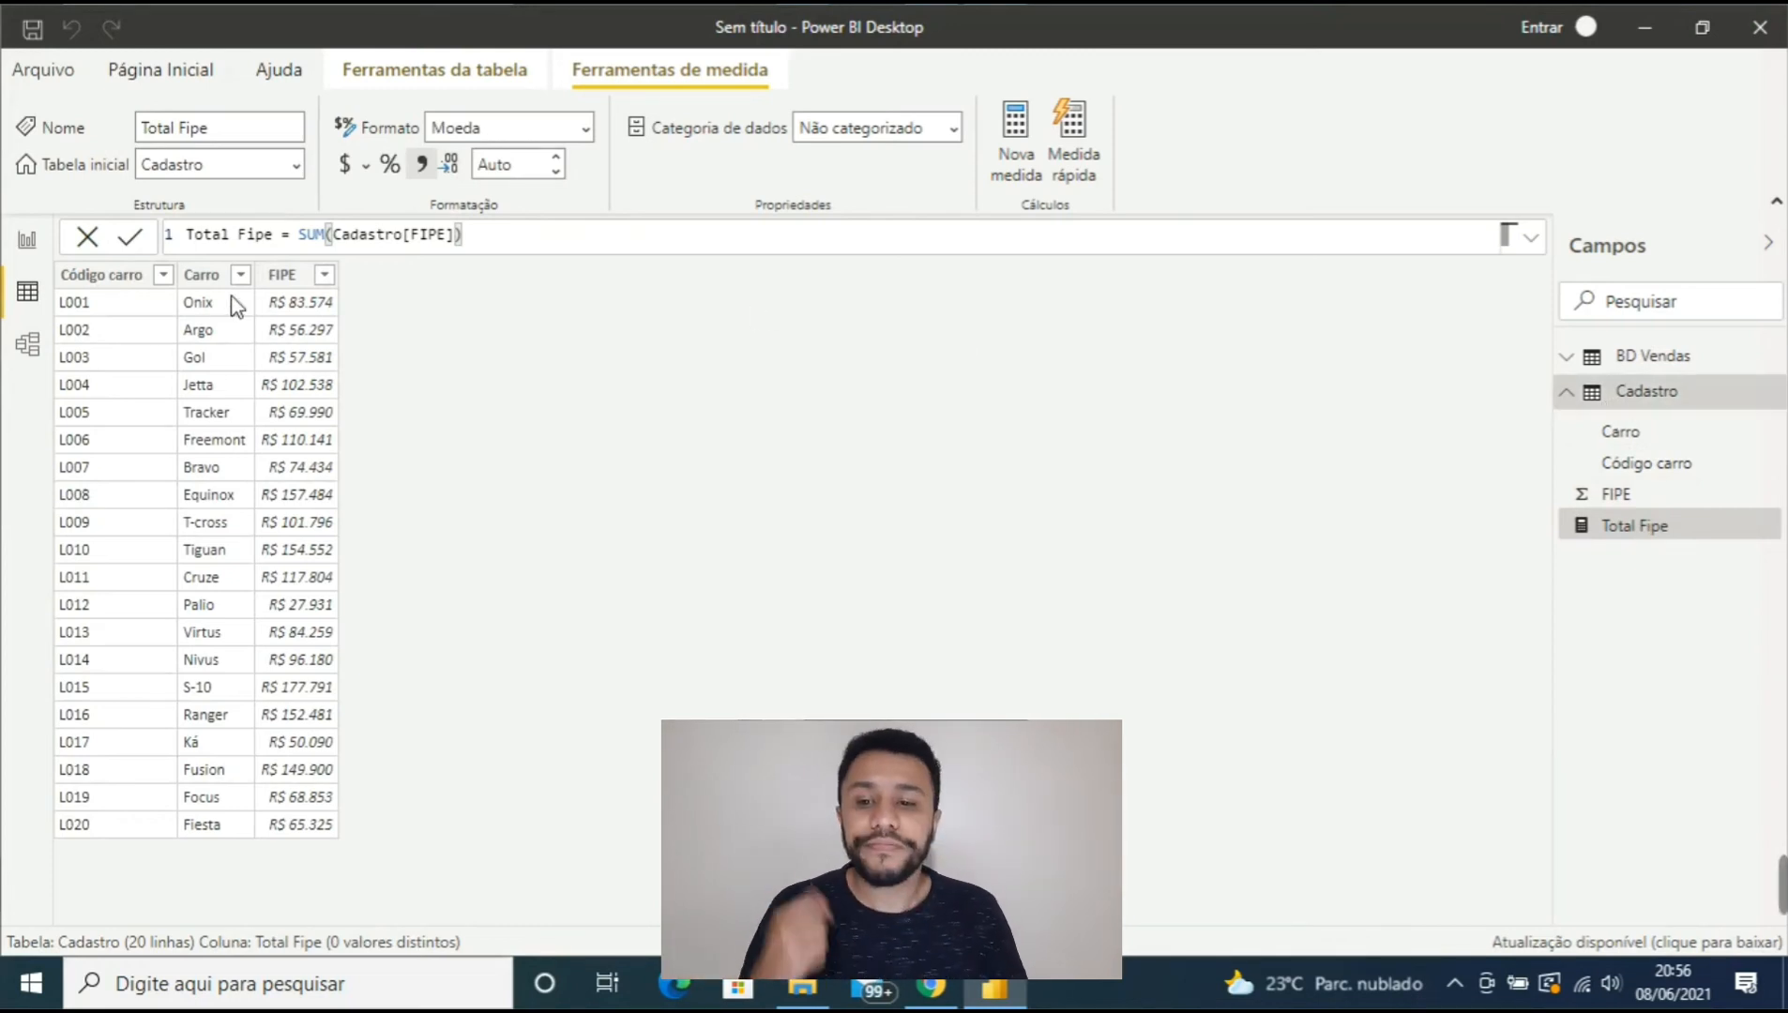
- Add a card visual for the Total Fipe measure below the Total vendas card on the report page, and widen it slightly
{"action": "left_click", "coordinate": [31, 244]}
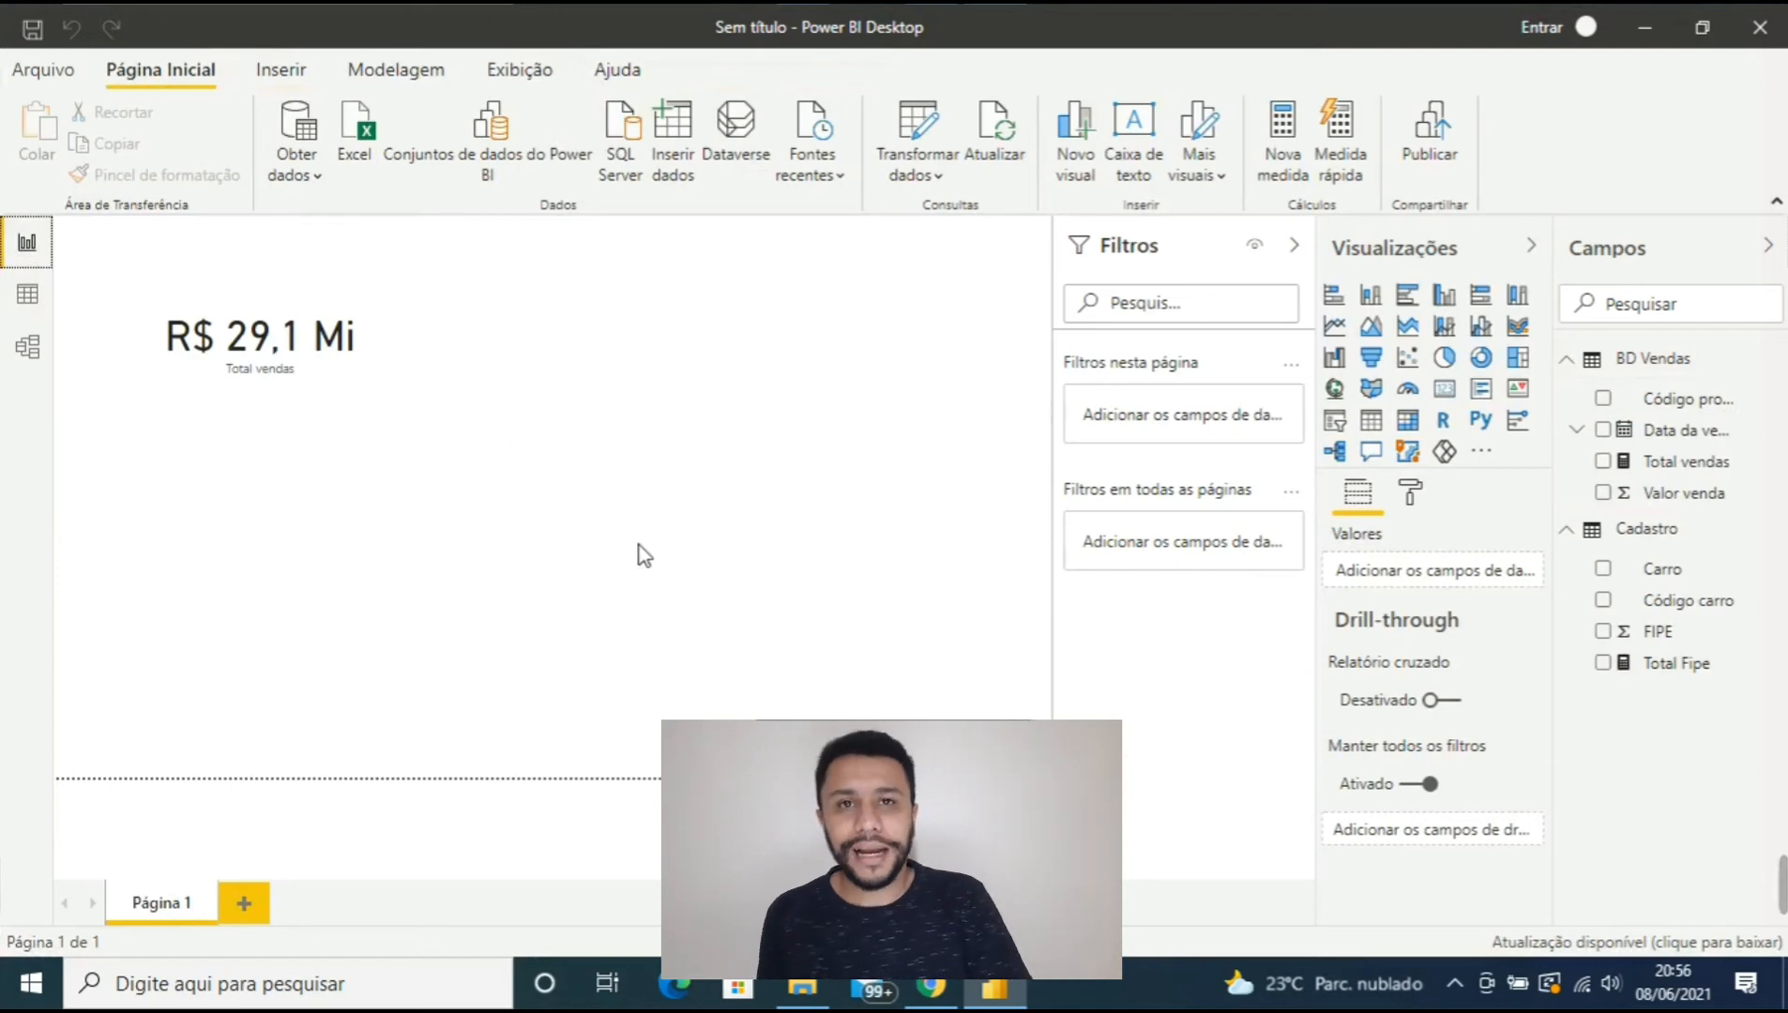
{"action": "left_click", "coordinate": [324, 282]}
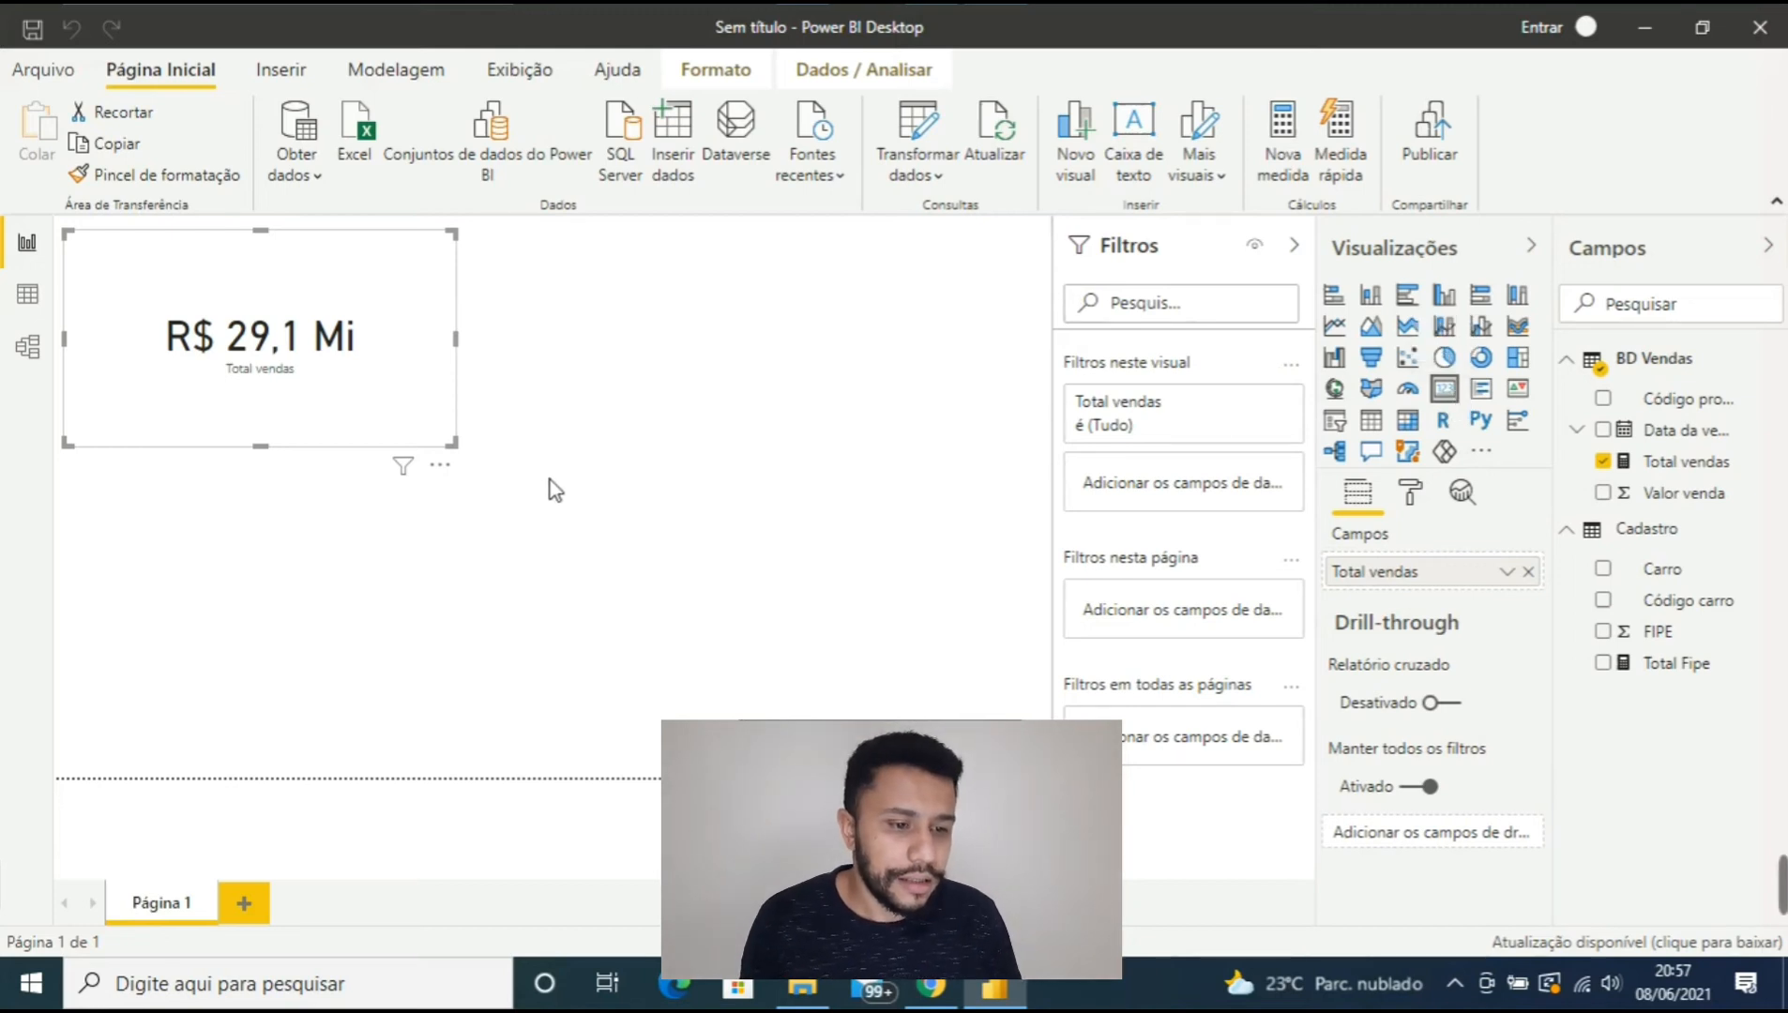
{"action": "left_click", "coordinate": [507, 532]}
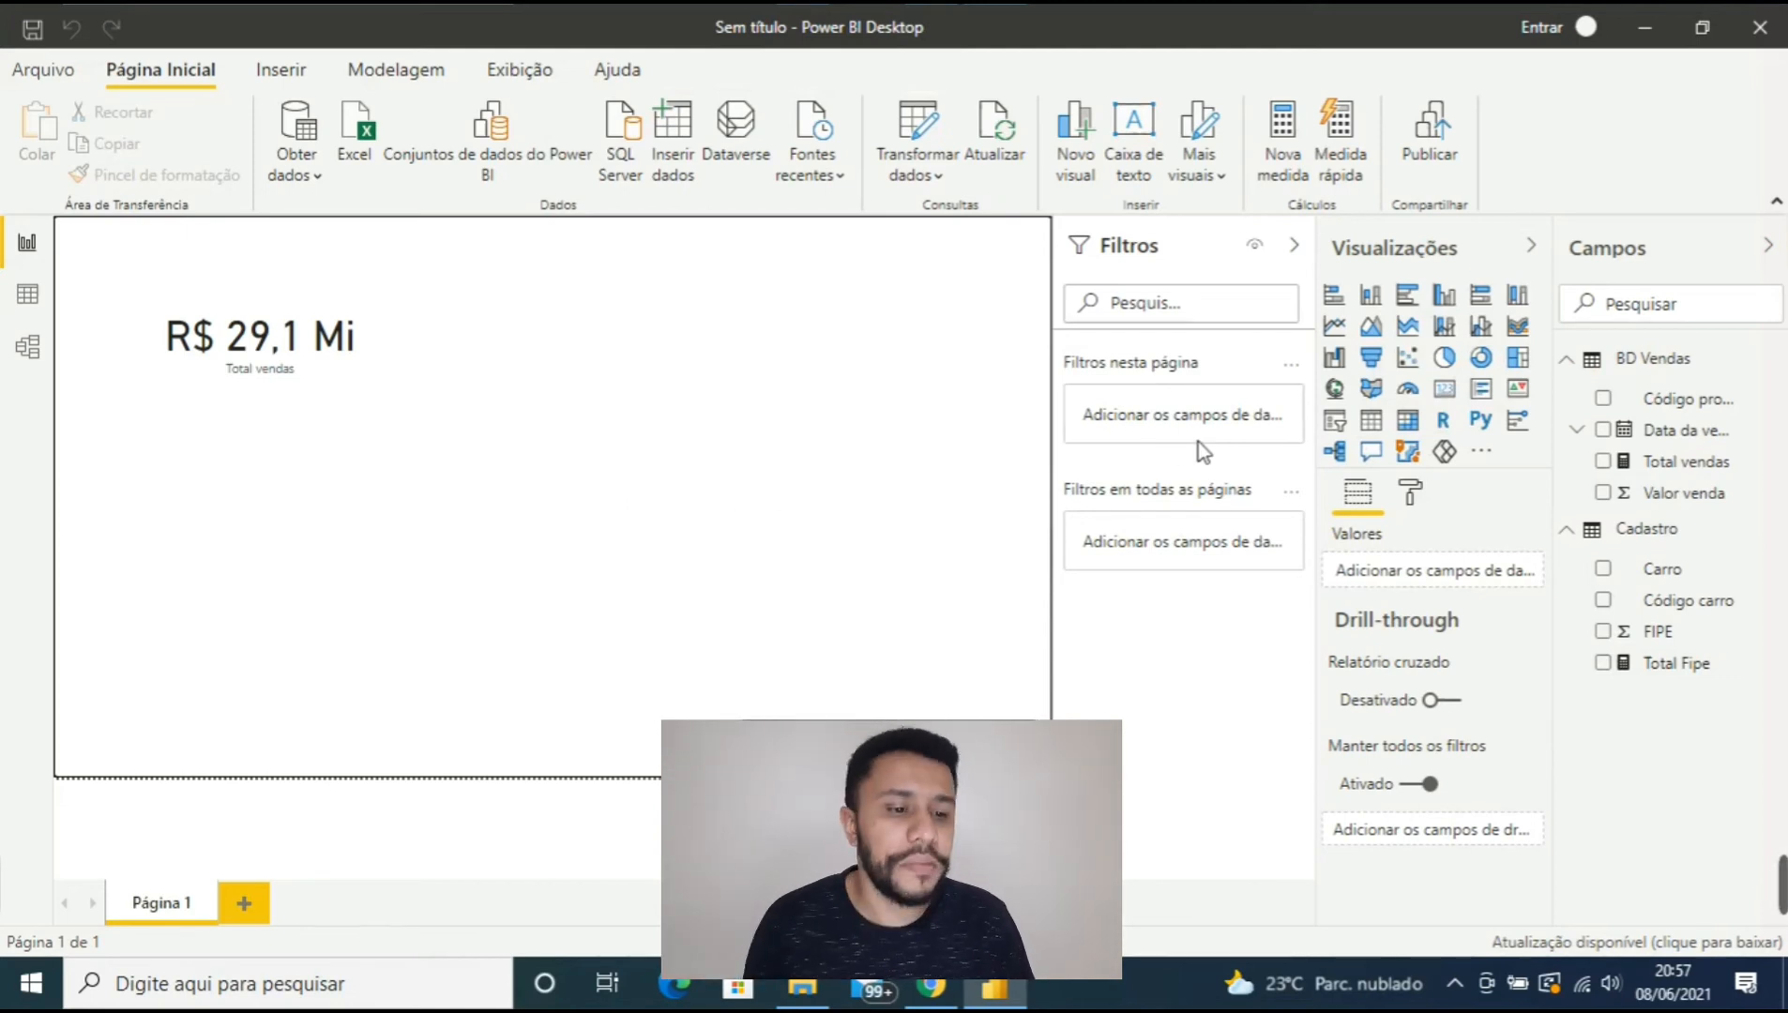
{"action": "left_click", "coordinate": [1445, 387]}
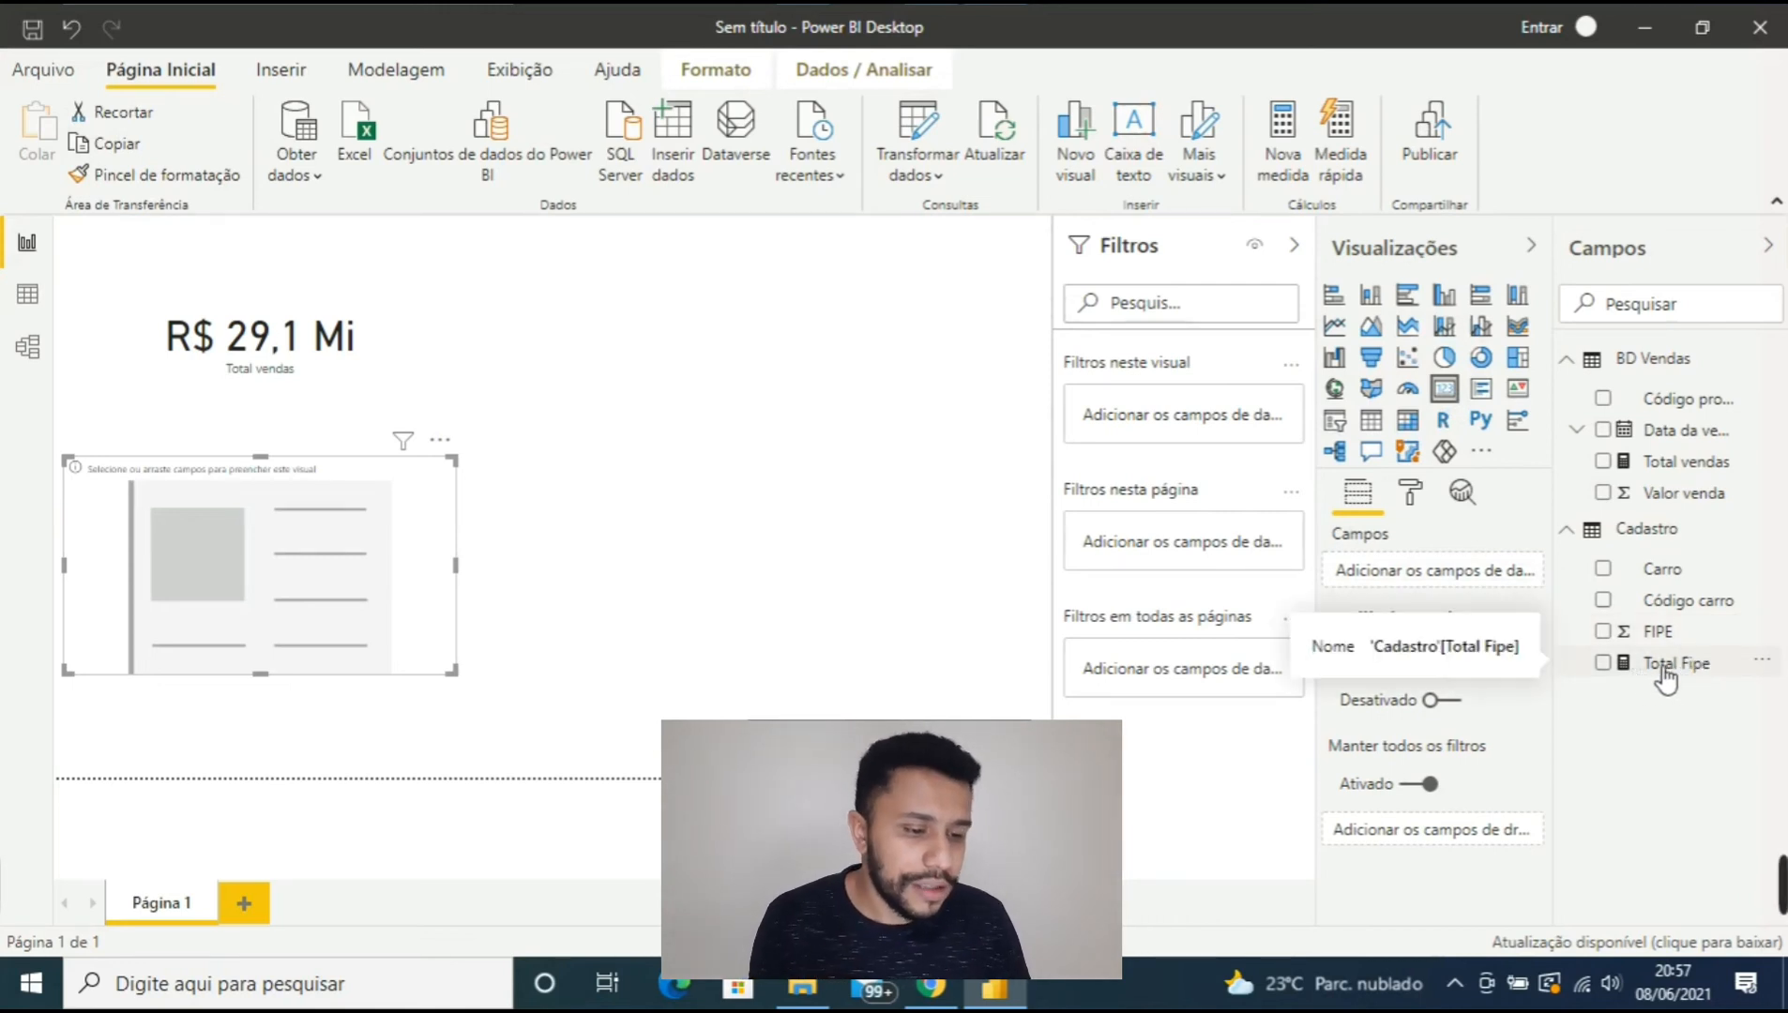
{"action": "left_click_drag", "start_coordinate": [1665, 677], "coordinate": [1440, 585]}
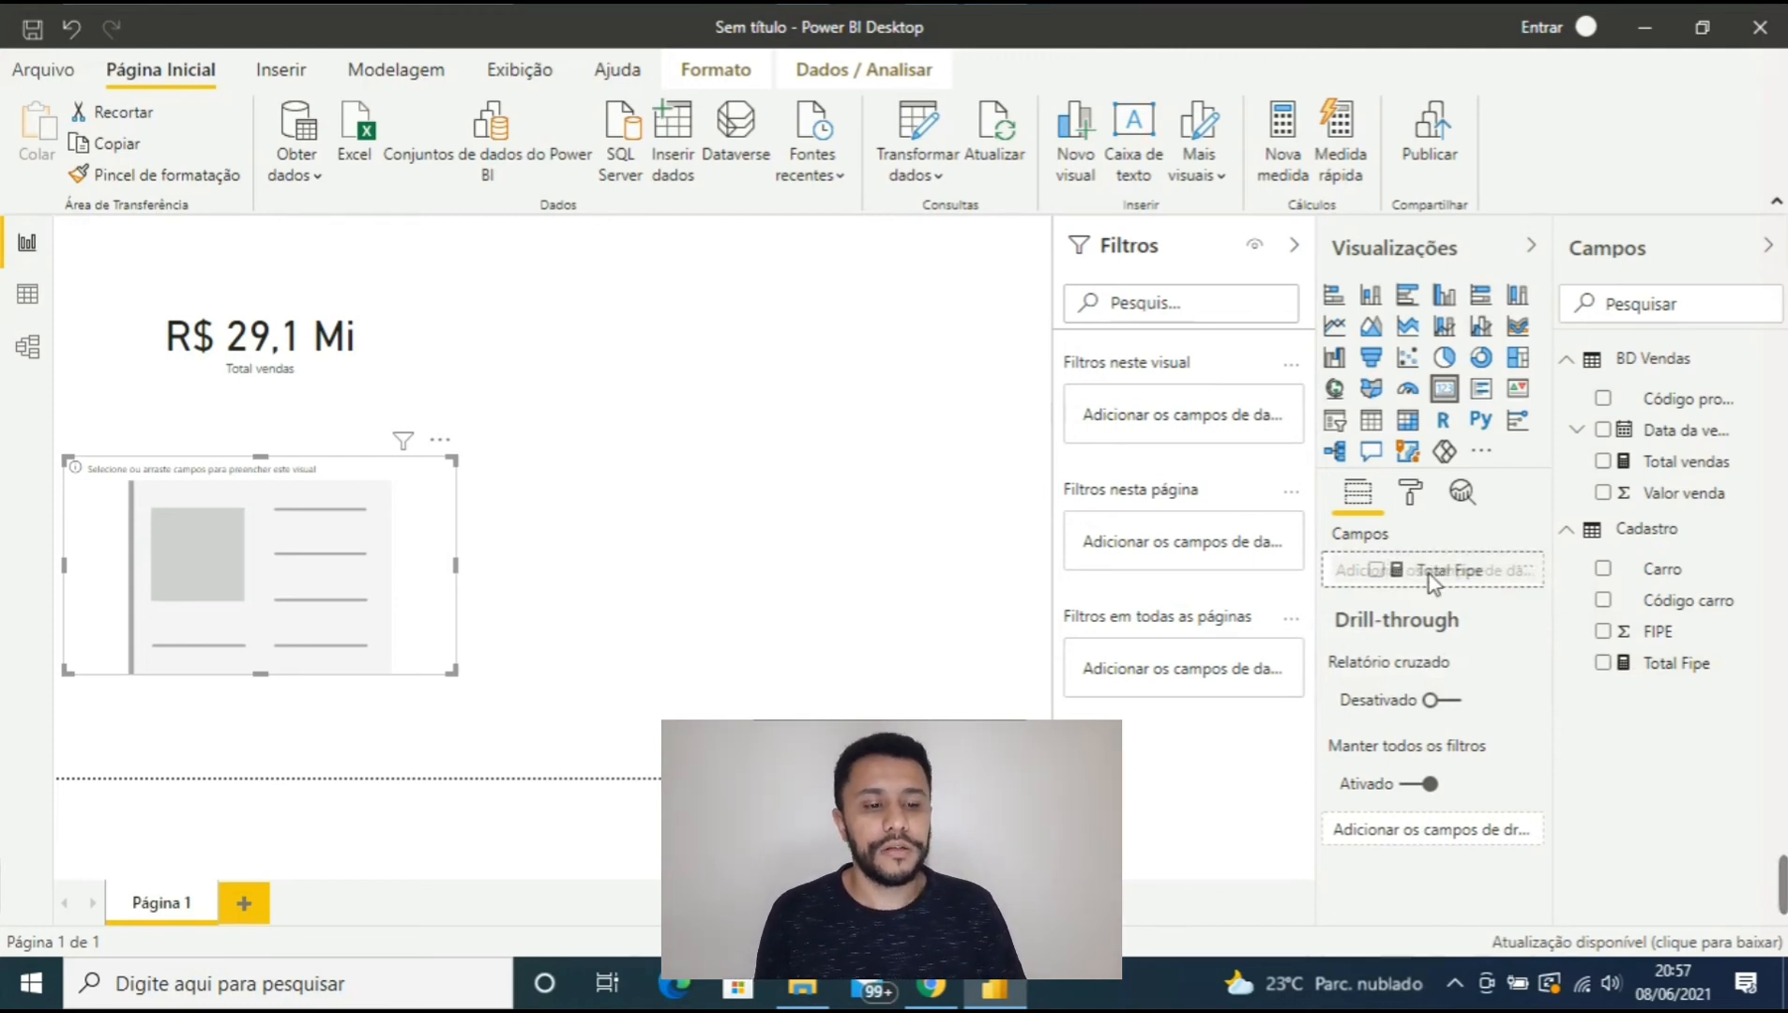
{"action": "left_click_drag", "start_coordinate": [1429, 575], "coordinate": [1429, 575]}
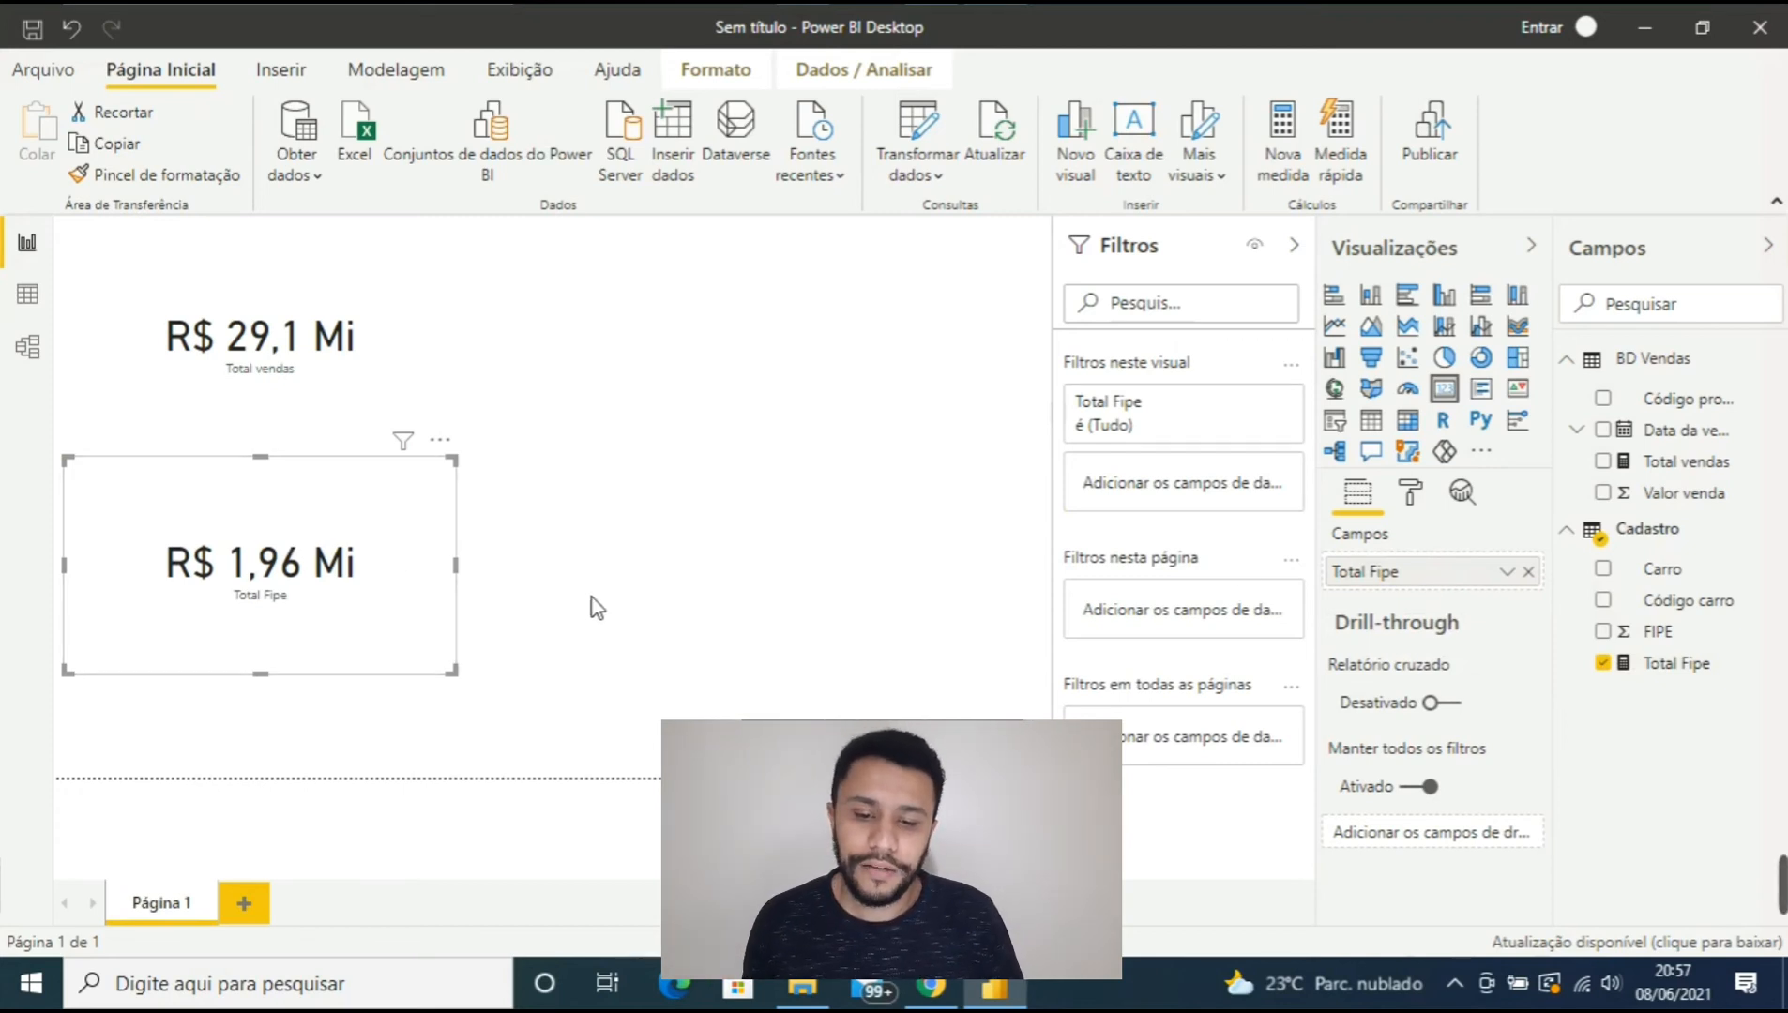
{"action": "mouse_move", "coordinate": [457, 568]}
{"action": "left_mouse_down"}
{"action": "mouse_move", "coordinate": [516, 569]}
{"action": "mouse_move", "coordinate": [482, 571]}
{"action": "left_mouse_up"}
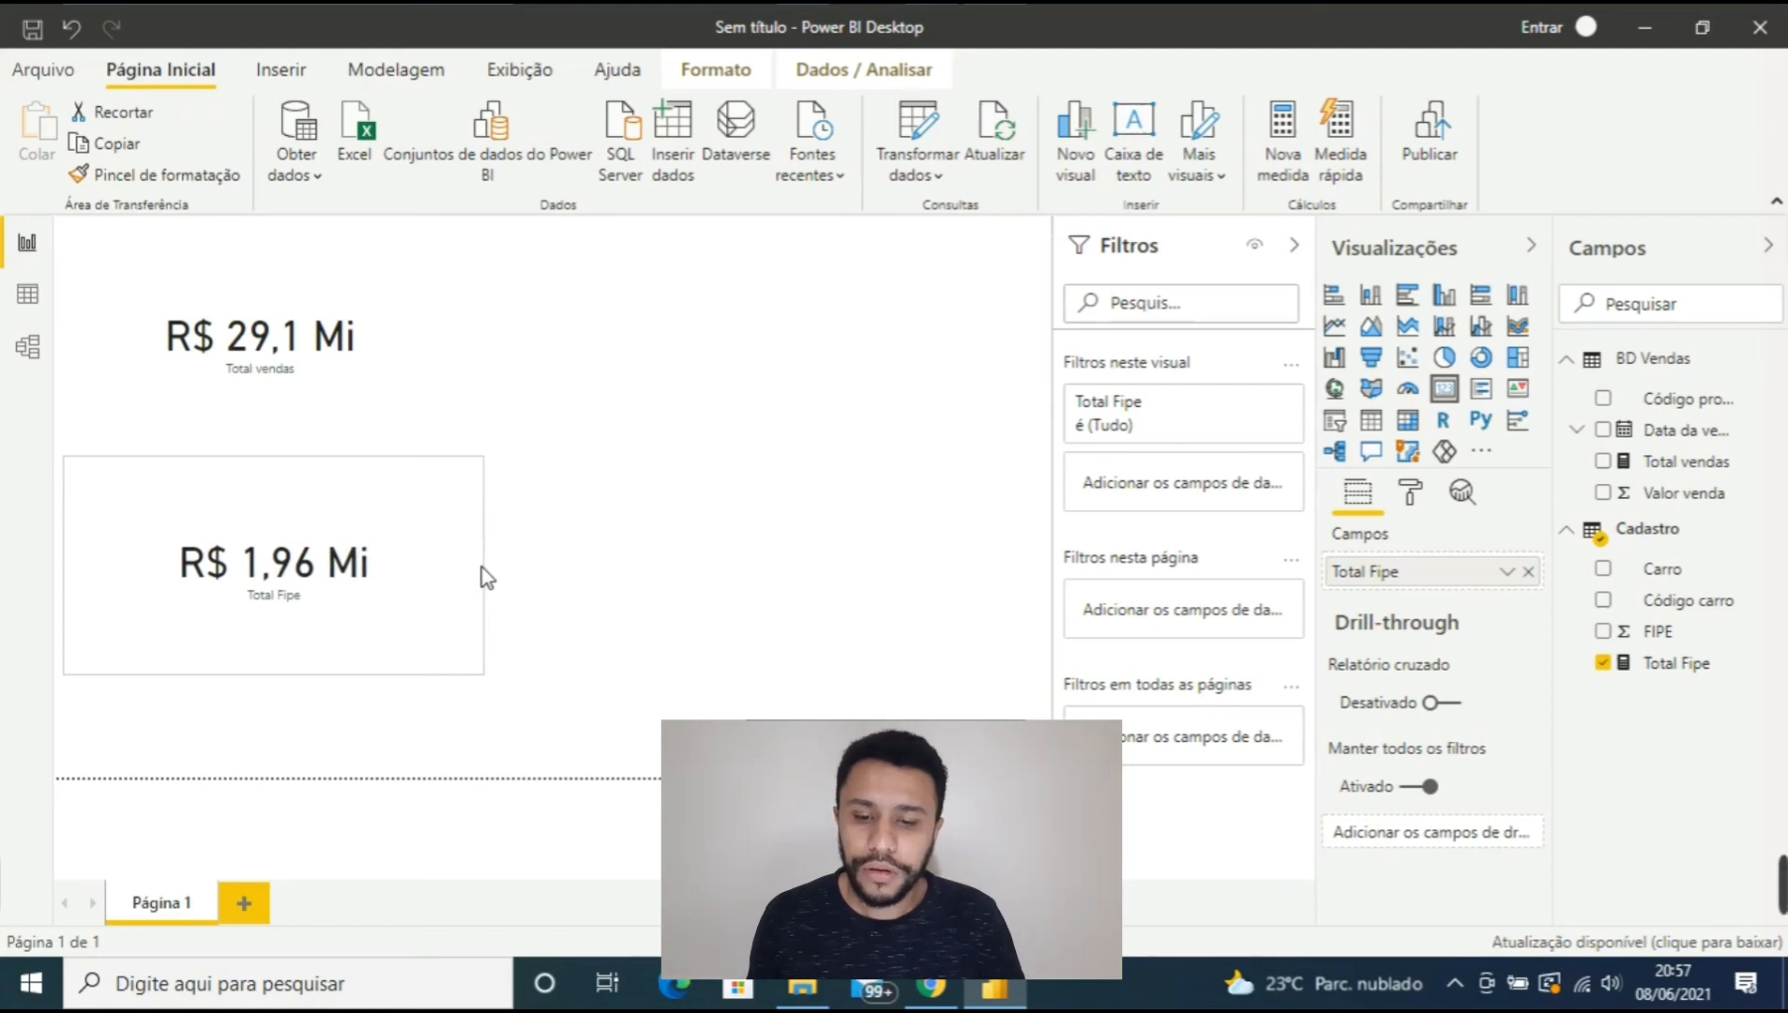